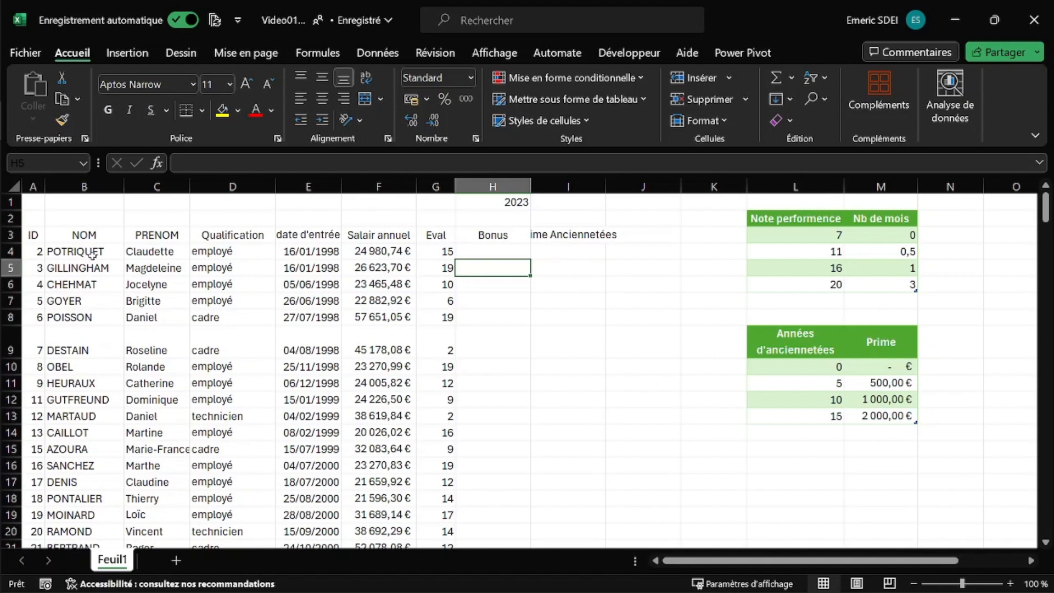
- Examine the first employee's record, the Eval scores and the table linking Note performence to Nb de mois
left_click(79, 248)
left_click_drag(80, 248, 352, 252)
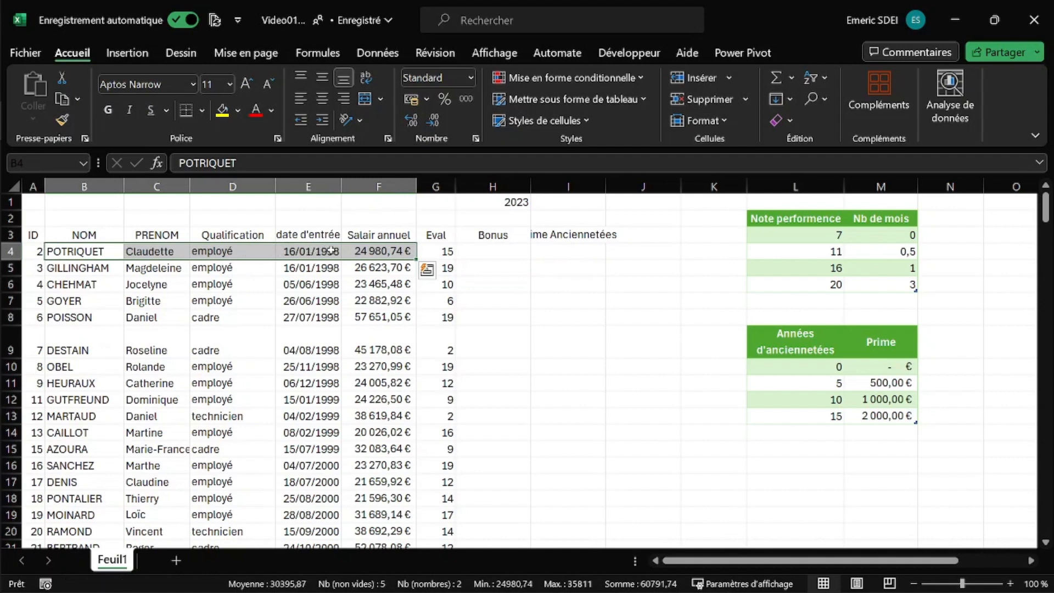
left_click_drag(434, 253, 445, 376)
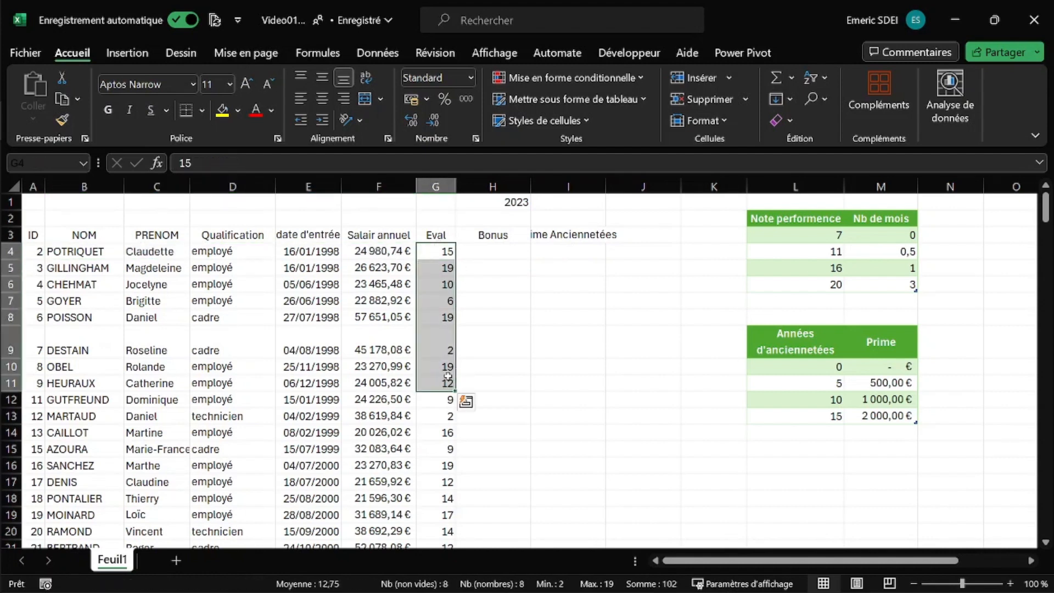
left_click_drag(775, 220, 821, 248)
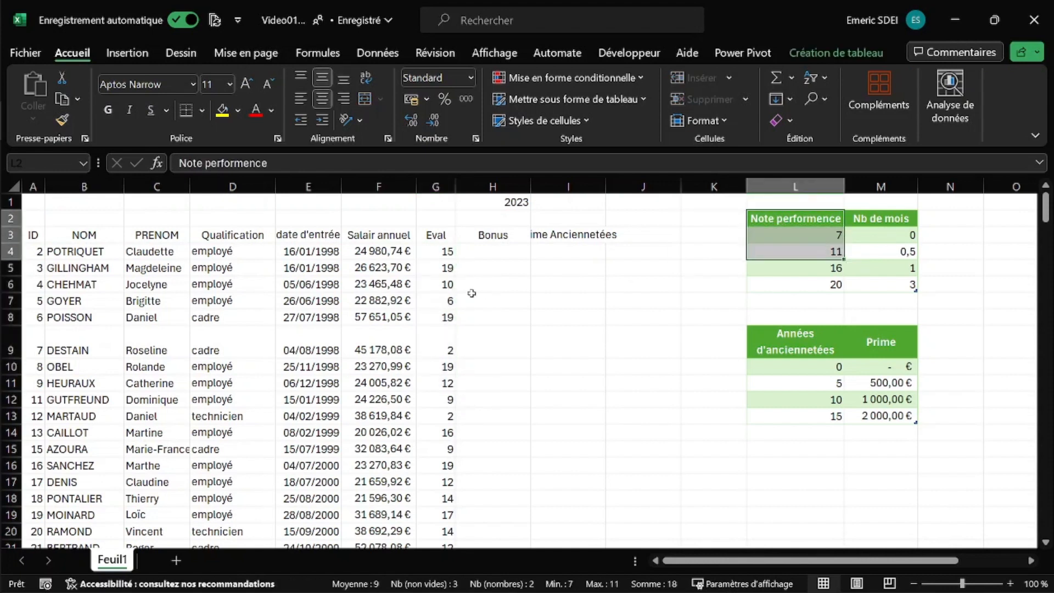
left_click_drag(449, 257, 448, 299)
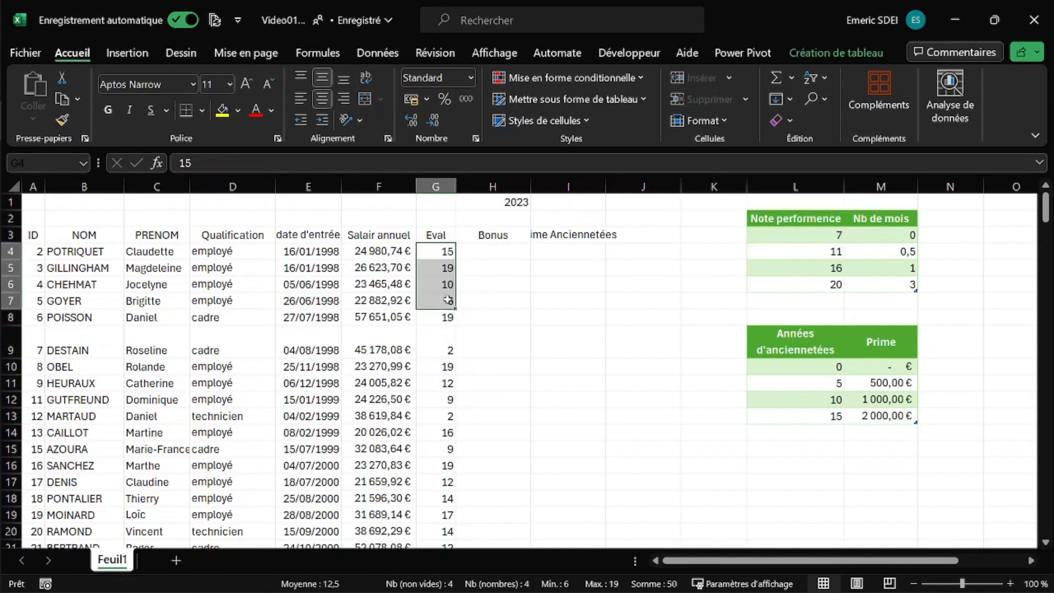
left_click(812, 237)
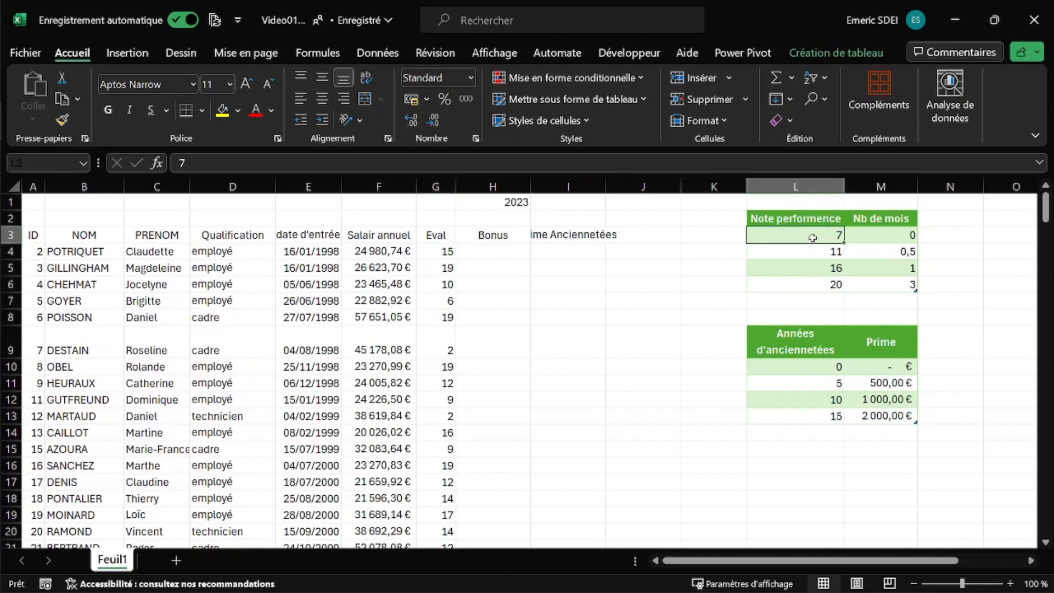
left_click(903, 235)
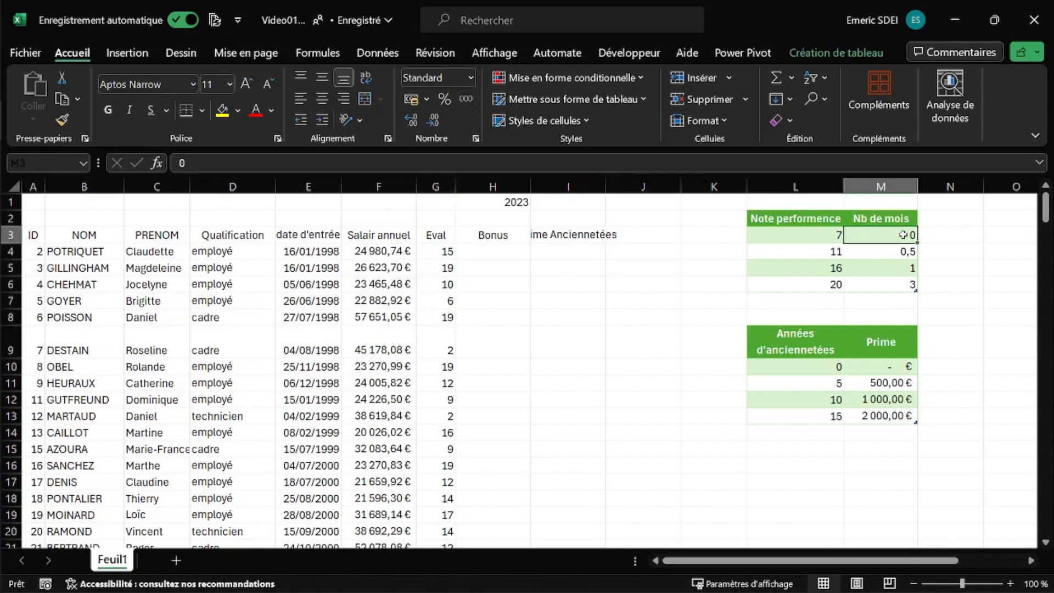
left_click(824, 250)
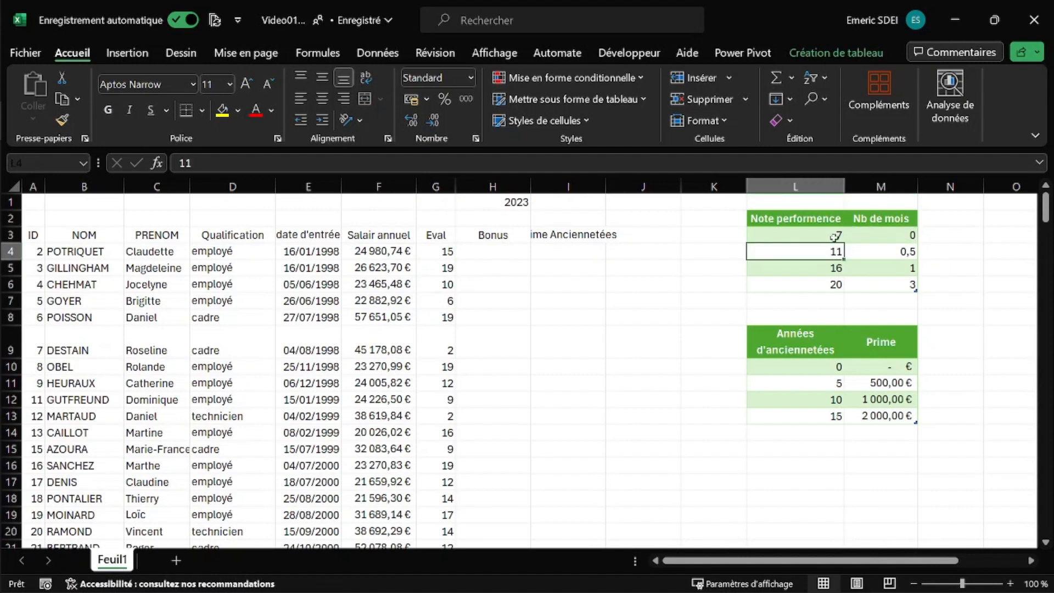
left_click(835, 268)
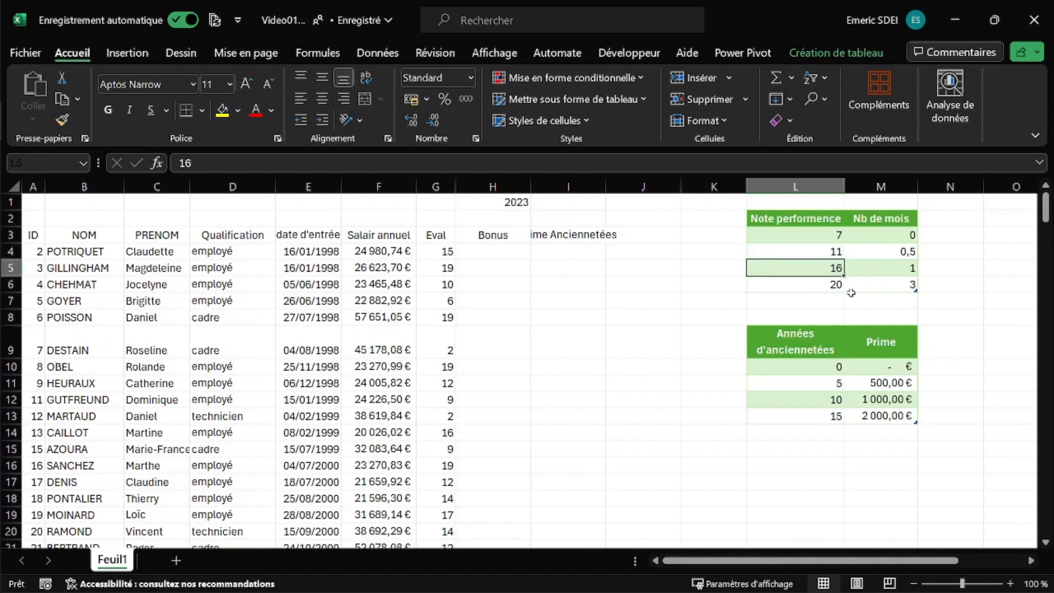
left_click(909, 268)
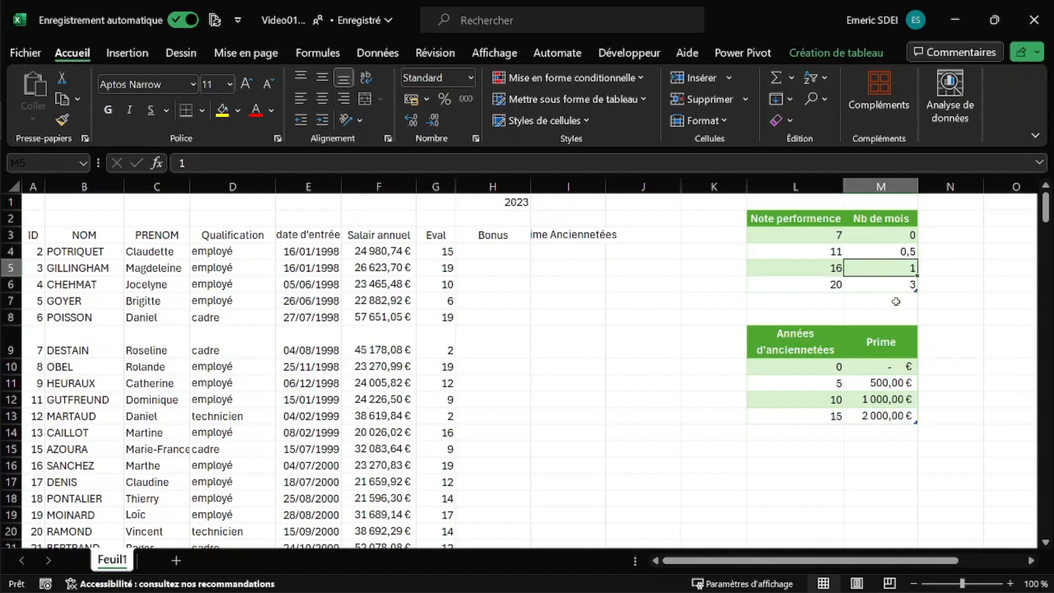
left_click(833, 283)
left_click(881, 282)
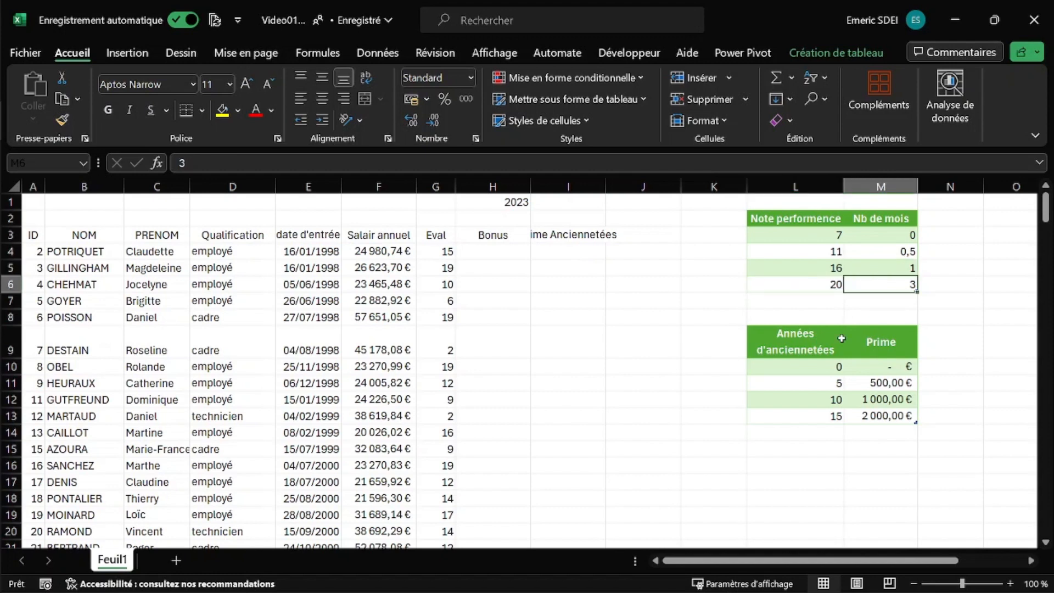
- Examine the seniority table that links Années d'anciennetées to the Prime amounts
left_click(823, 342)
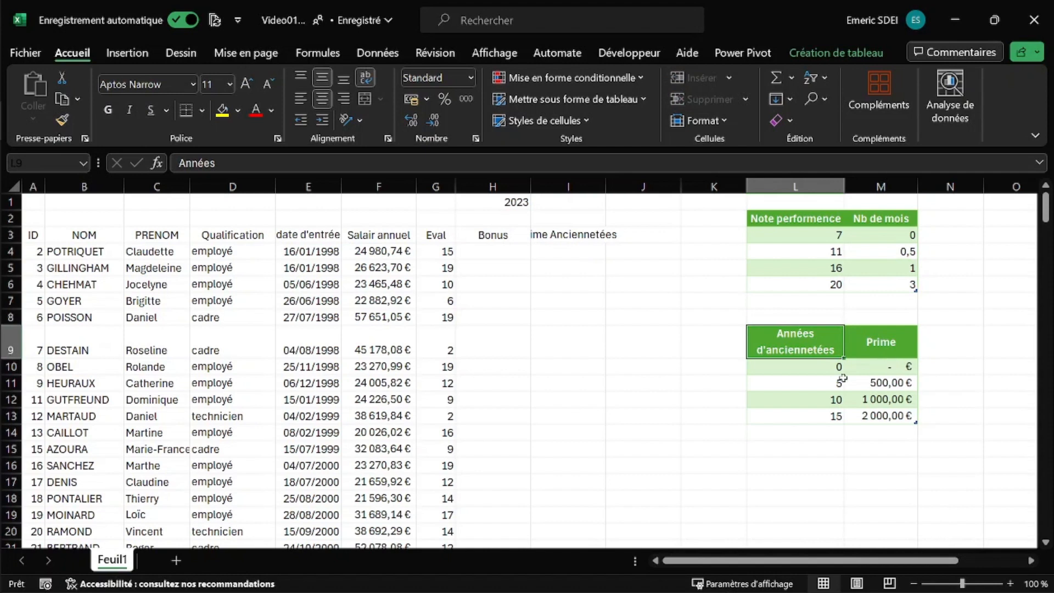
left_click(823, 369)
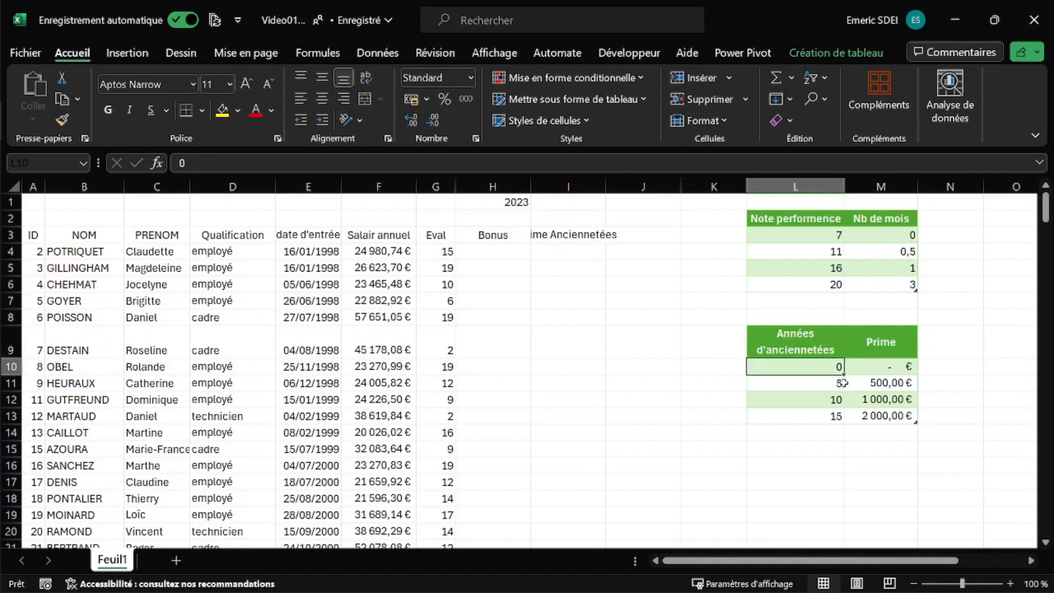
left_click(839, 384)
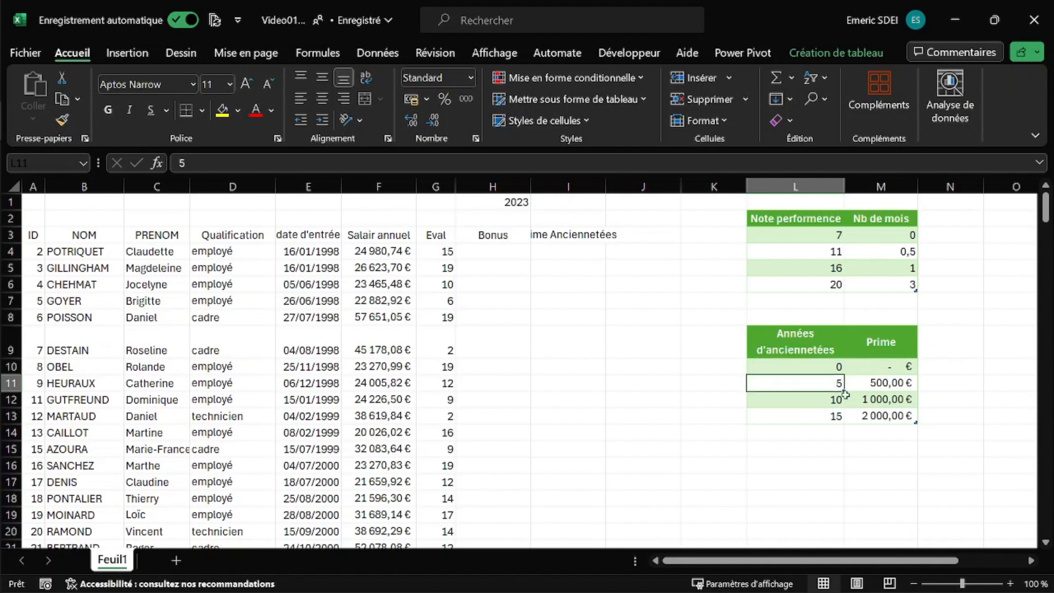
left_click(884, 387)
left_click(873, 399)
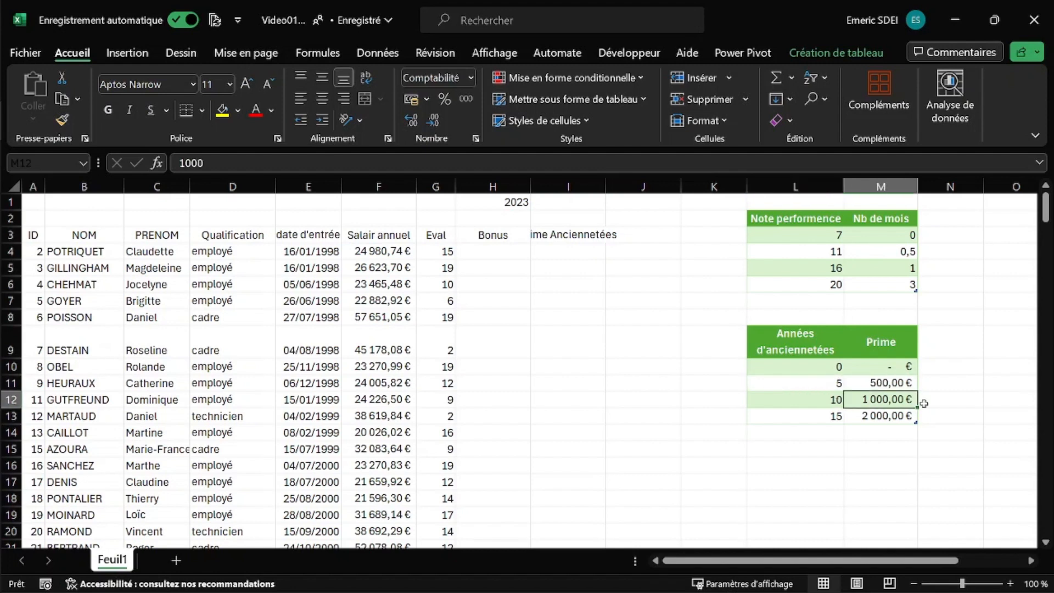
left_click(861, 417)
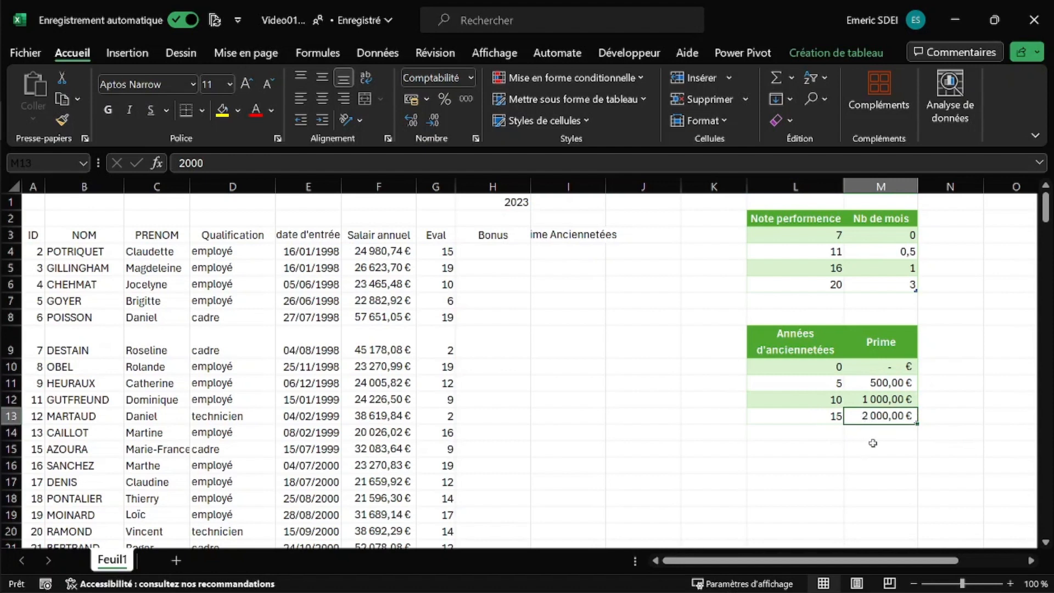
- Check the year in H1 and compare the first employee's Eval score with the Note performence thresholds
left_click(494, 255)
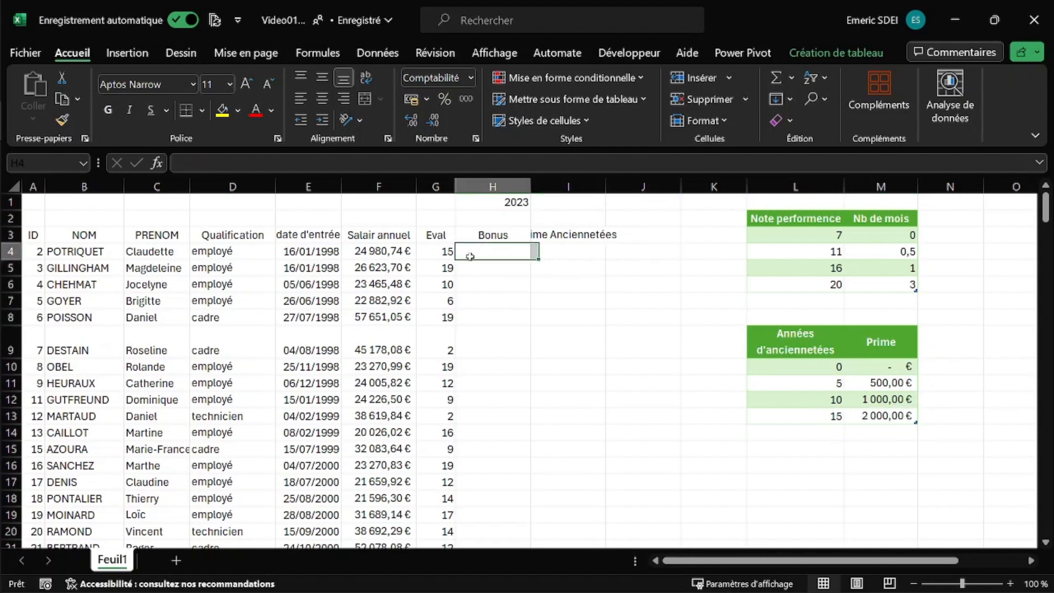
key("Up")
key("Up")
key("Up")
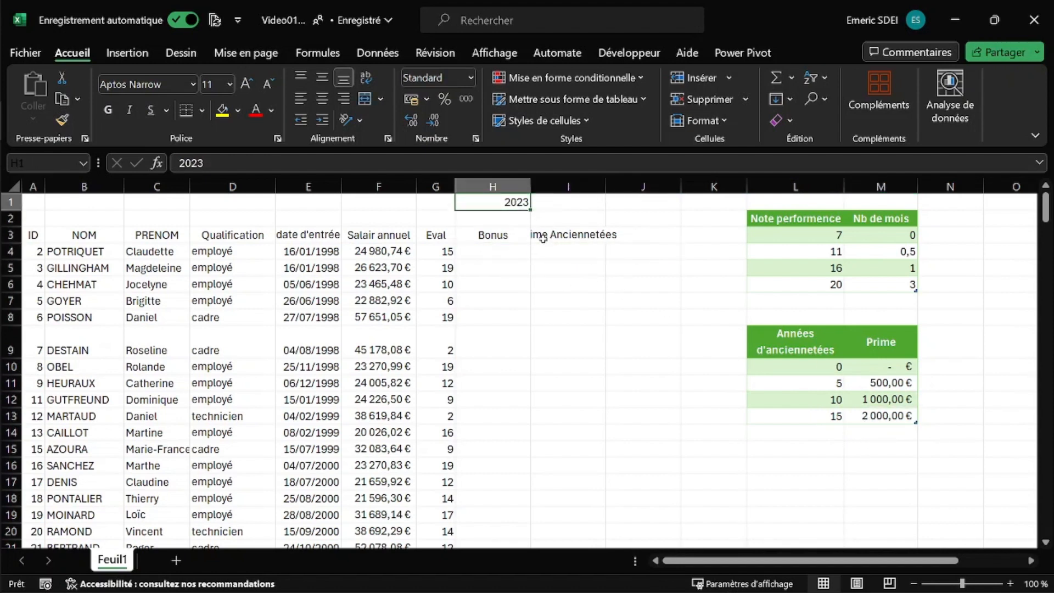
left_click(509, 250)
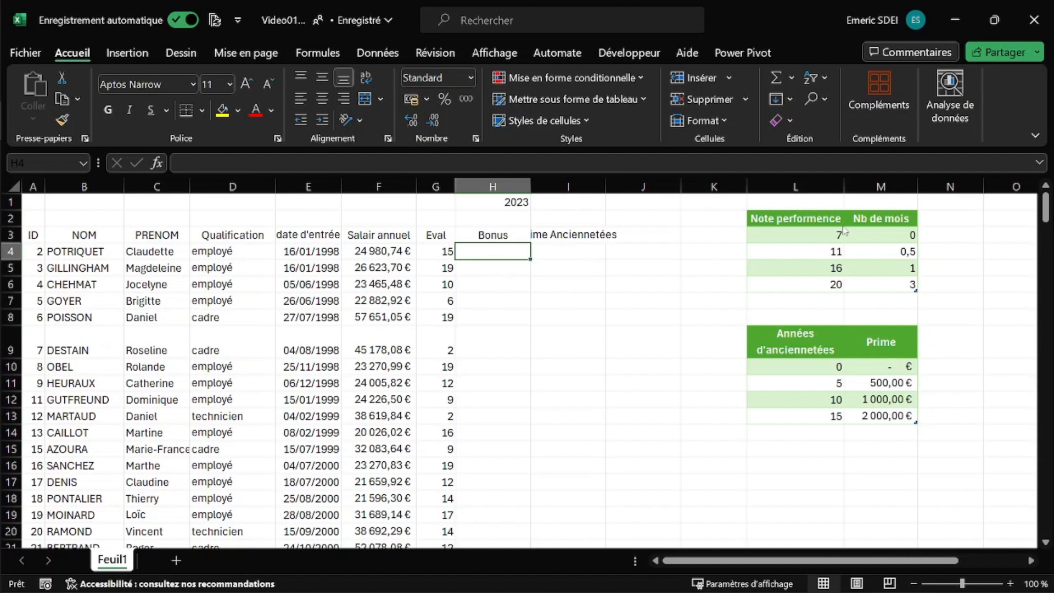
left_click_drag(821, 235, 815, 275)
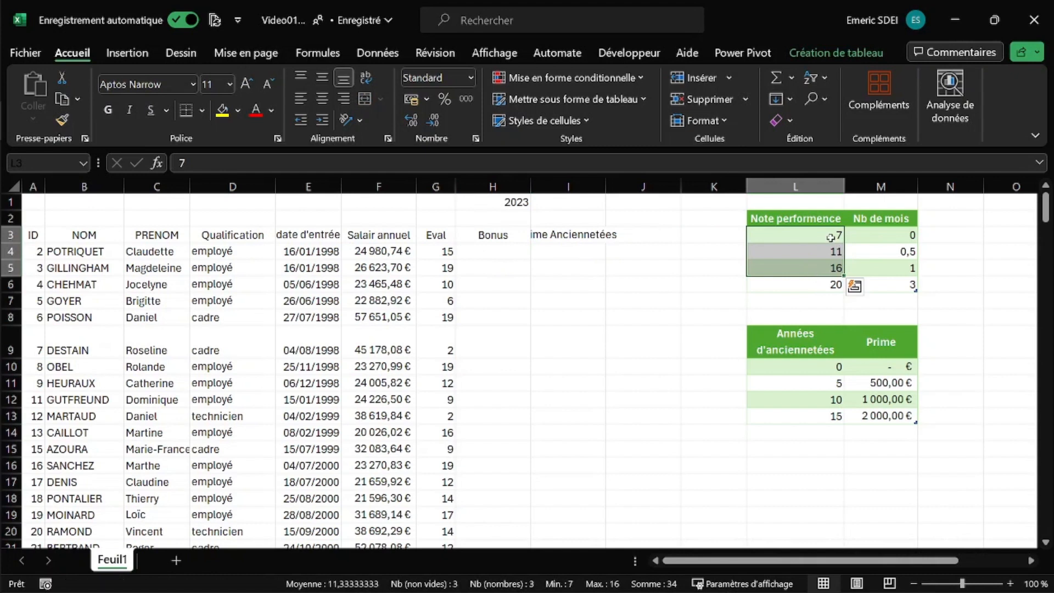
left_click(433, 251)
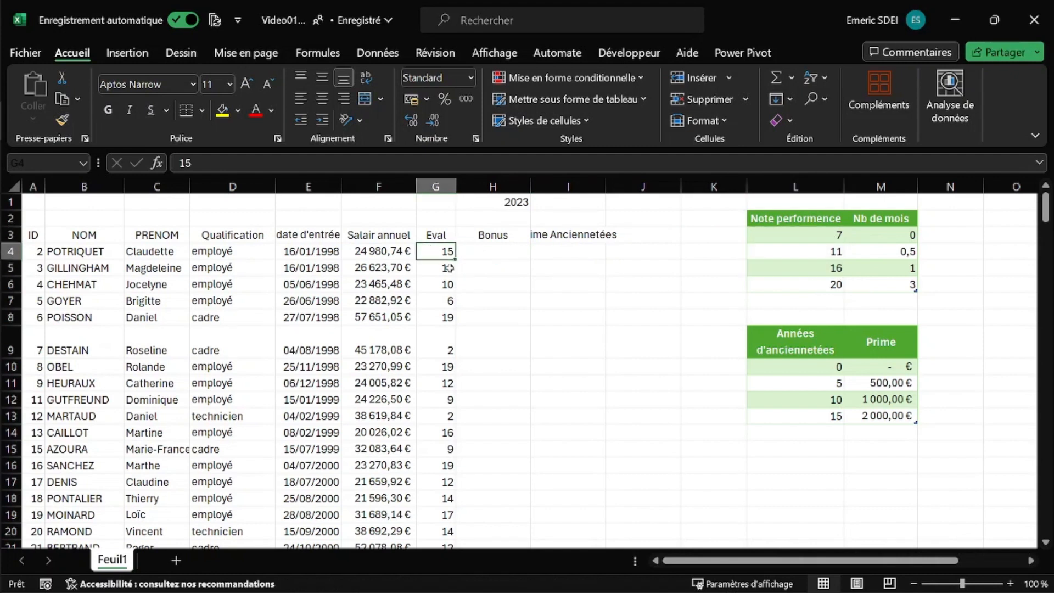
left_click(824, 270)
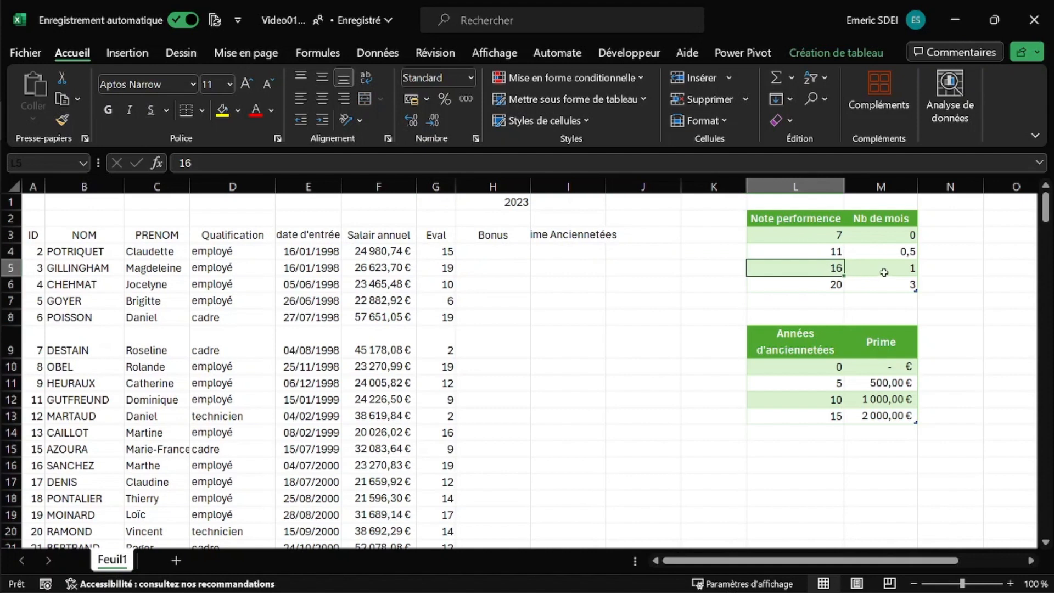
left_click_drag(837, 250, 896, 251)
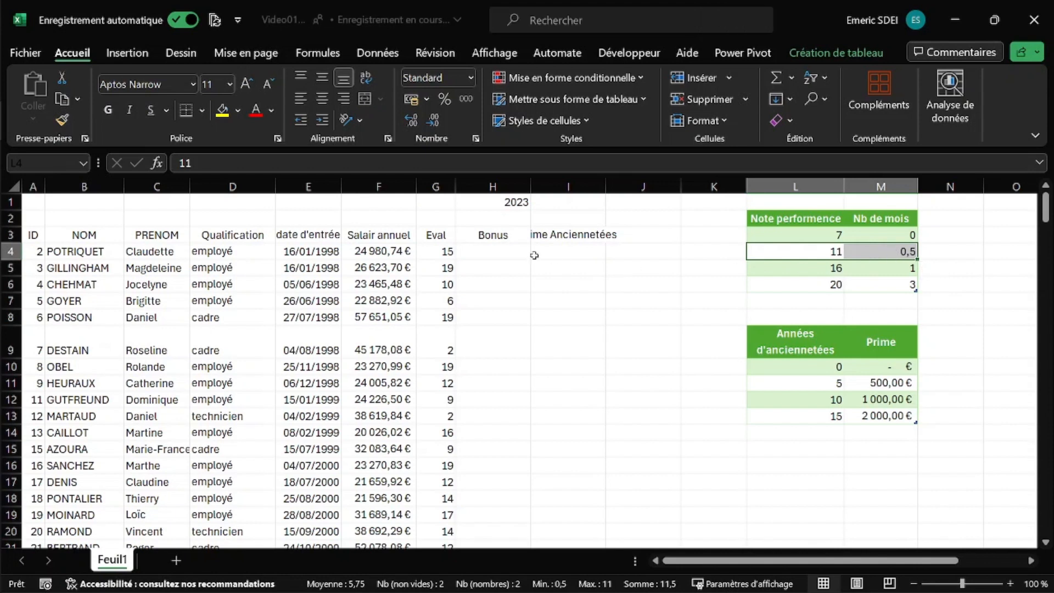
left_click(502, 252)
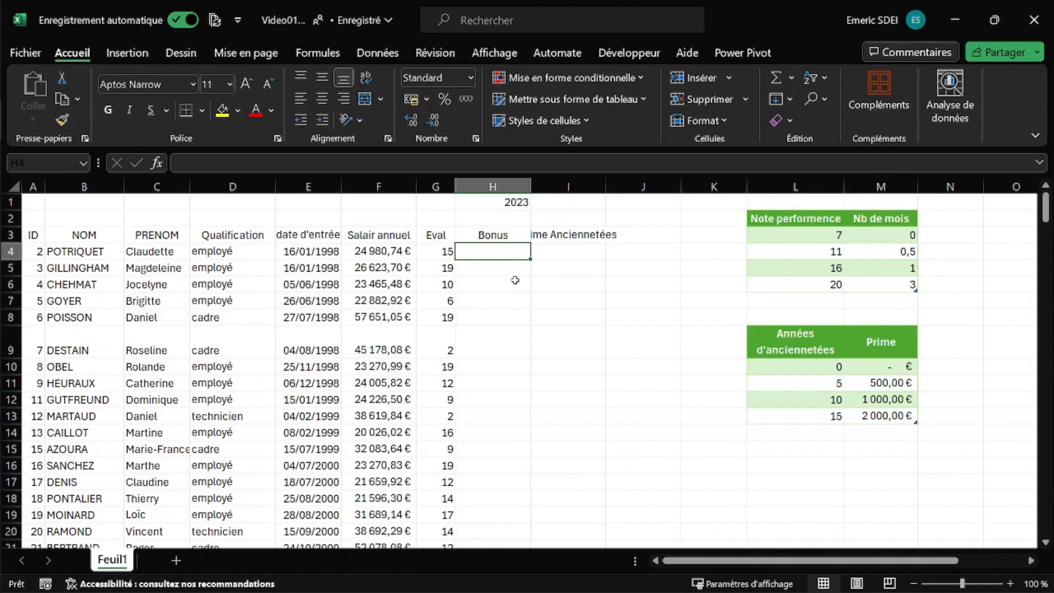
- Look through the employee list, then return to the first Eval score in G4
scroll(492, 300, "down", 10)
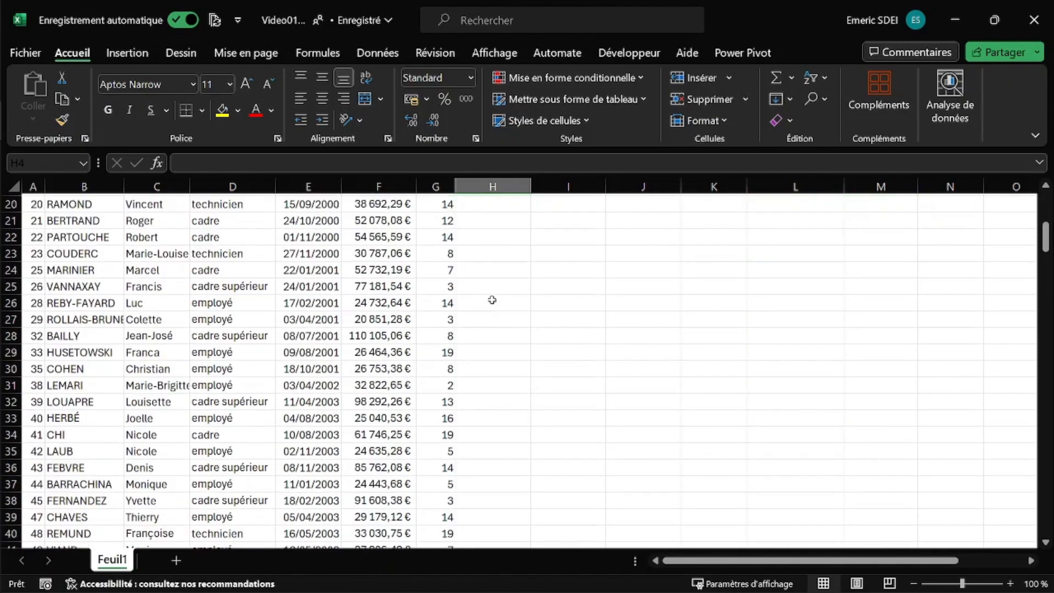
scroll(492, 300, "down", 20)
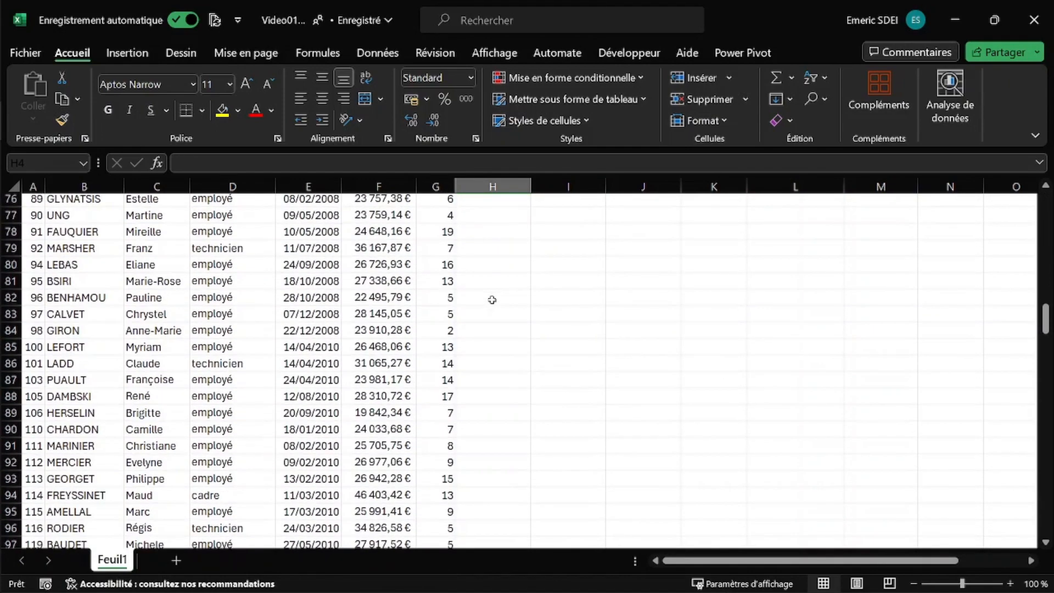
scroll(492, 300, "down", 7)
scroll(492, 300, "up", 11)
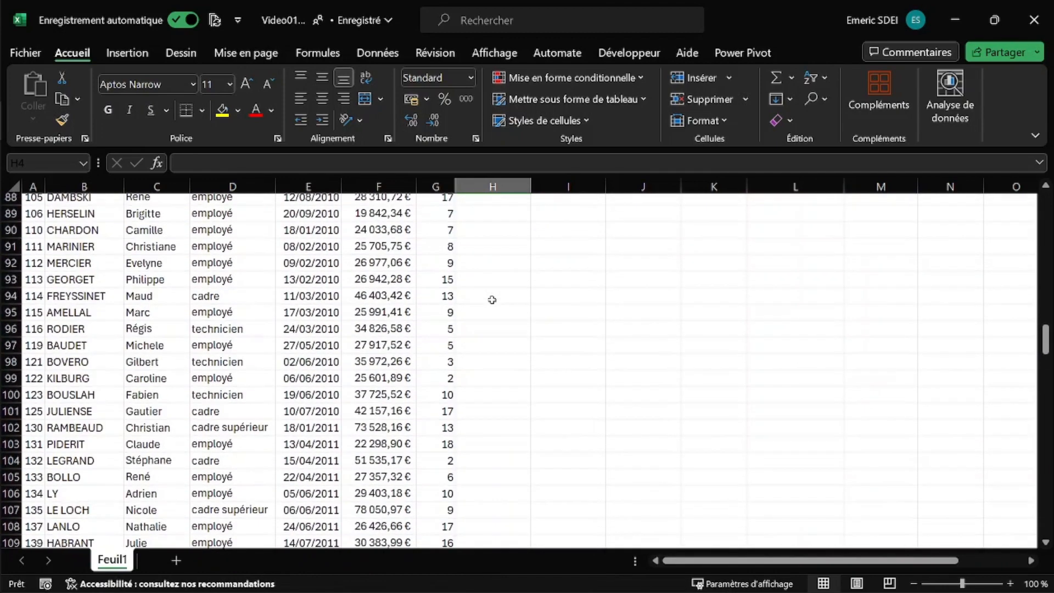
scroll(469, 286, "up", 2)
left_click(445, 256)
key("ctrl+Up")
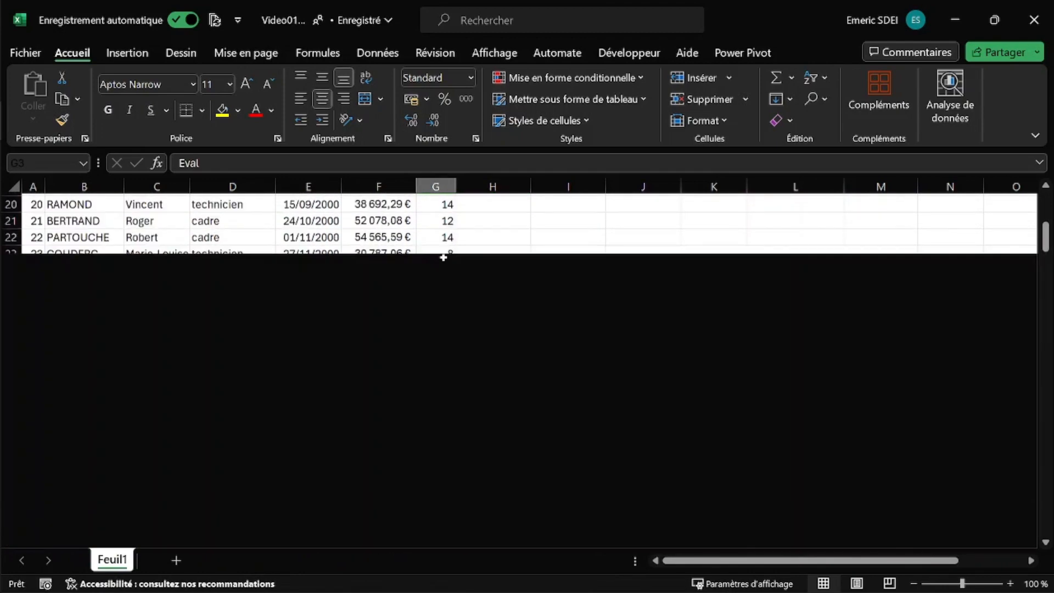
key("Down")
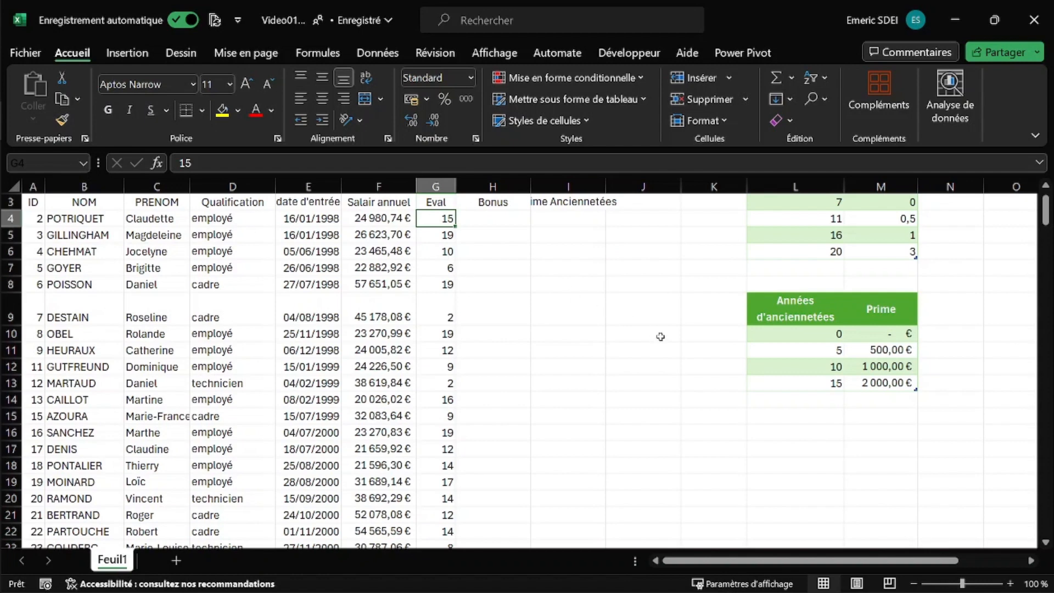
- Start a RECHERCHEX formula in Bonus cell H4 with the first employee's Eval score G4 as the lookup value
scroll(659, 334, "up", 1)
left_click(488, 252)
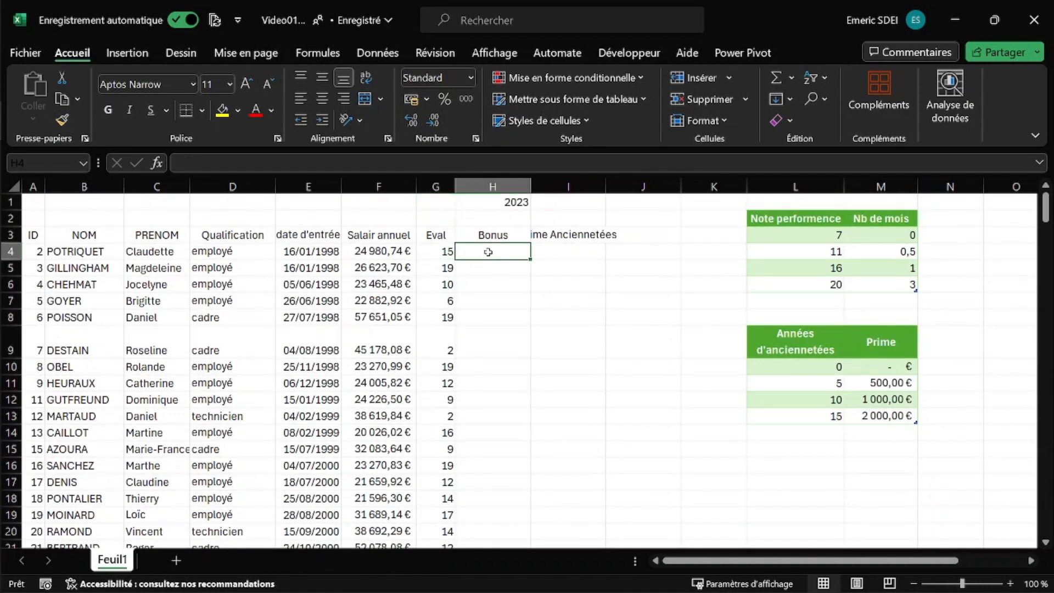
type("=")
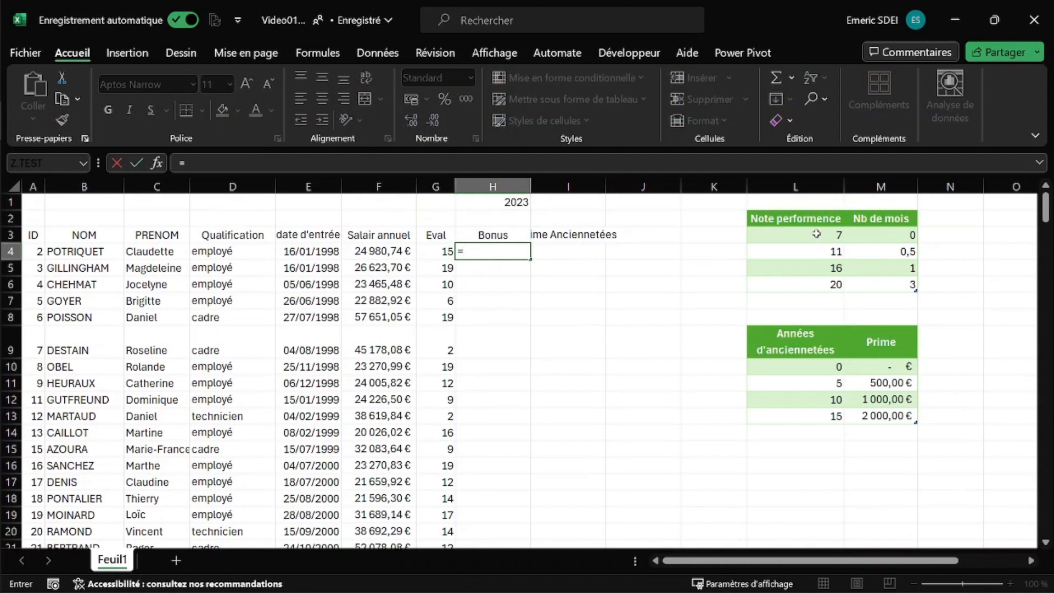
type("recher")
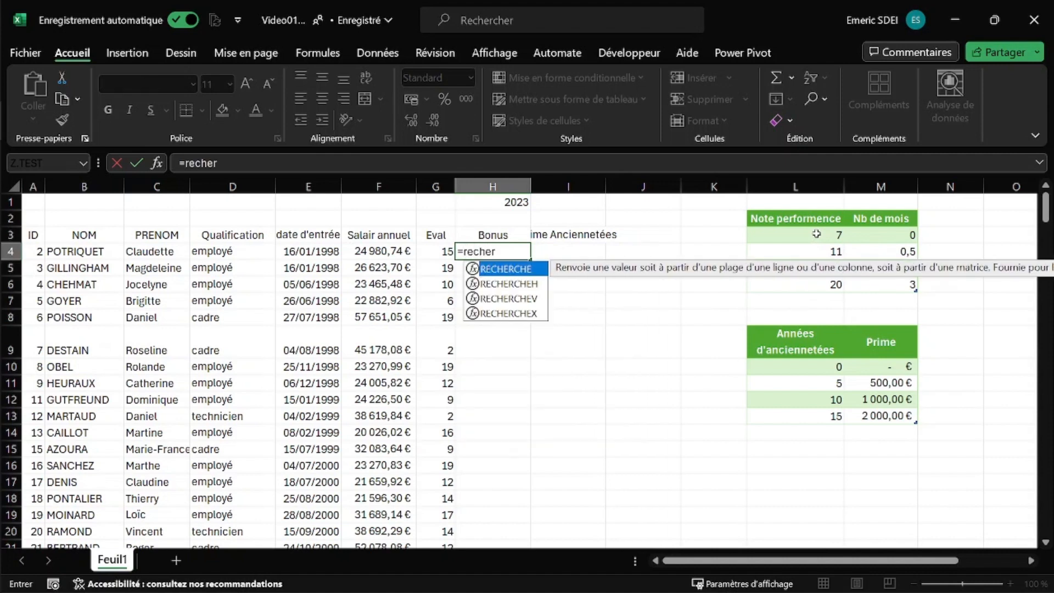
key("Down")
key("Down")
key("Down")
key("Tab")
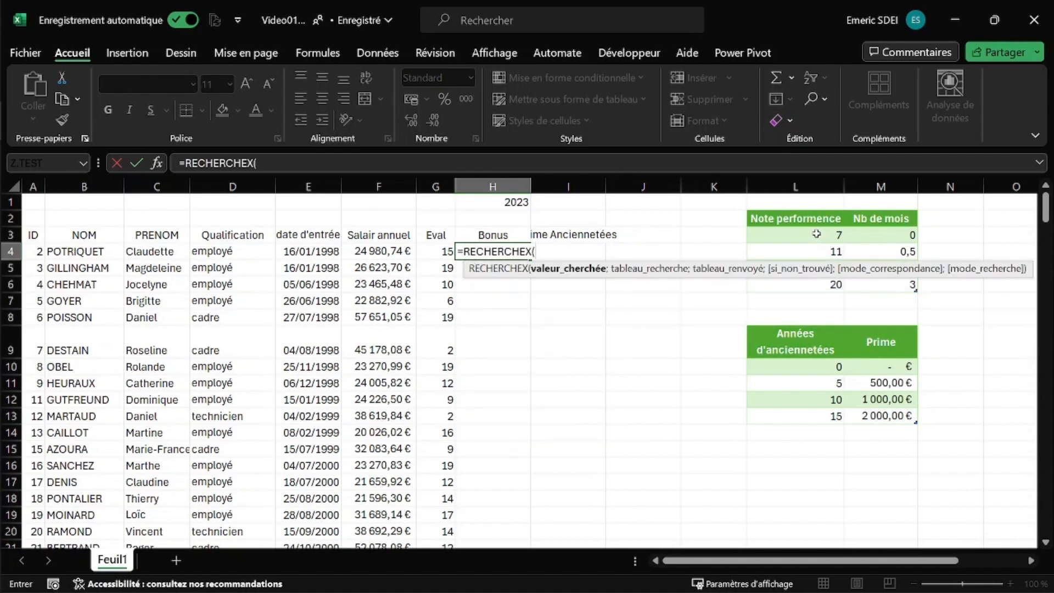
left_click(437, 251)
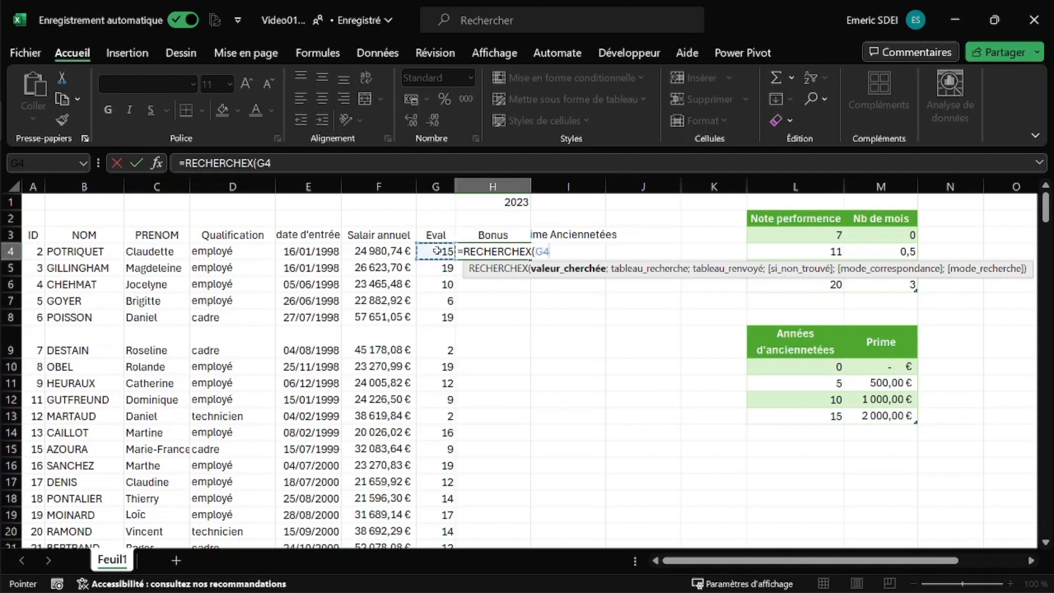
type(";")
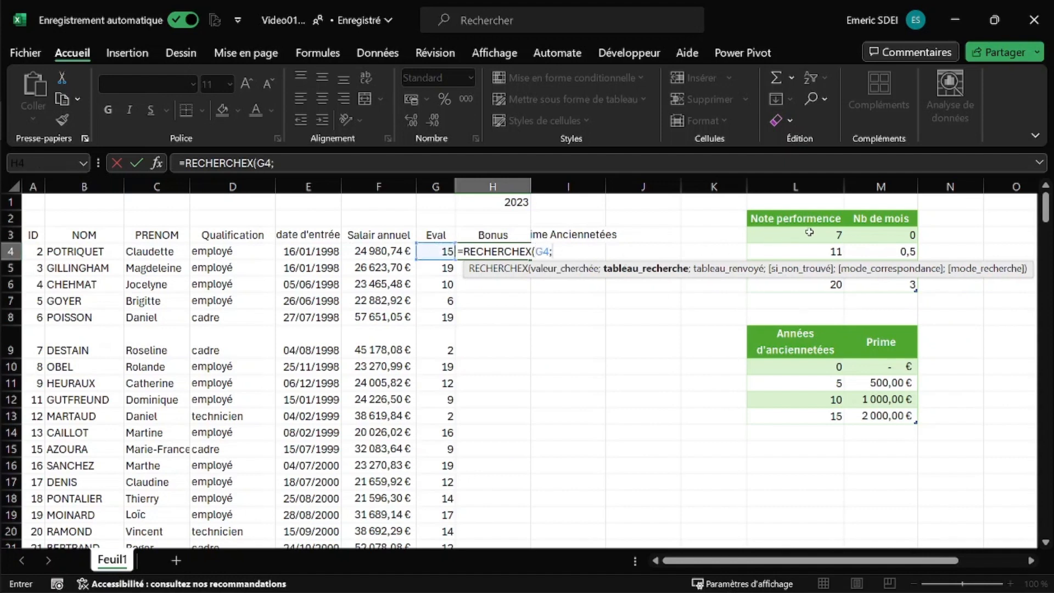
- Set the lookup array to Tableau1[Note performence] and the return array to Tableau1[Nb de mois]
left_click(803, 212)
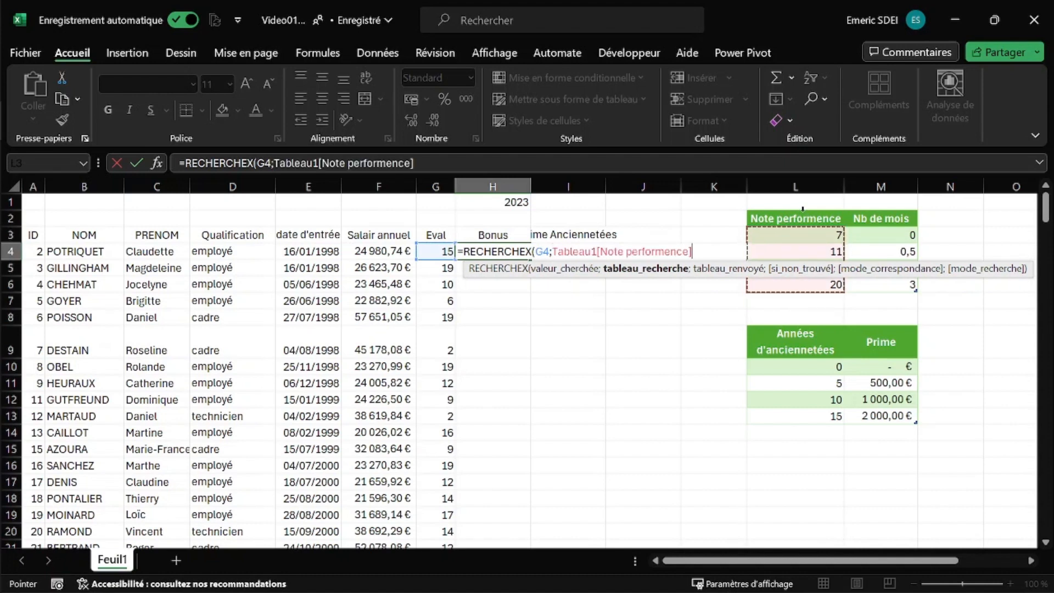
type(";")
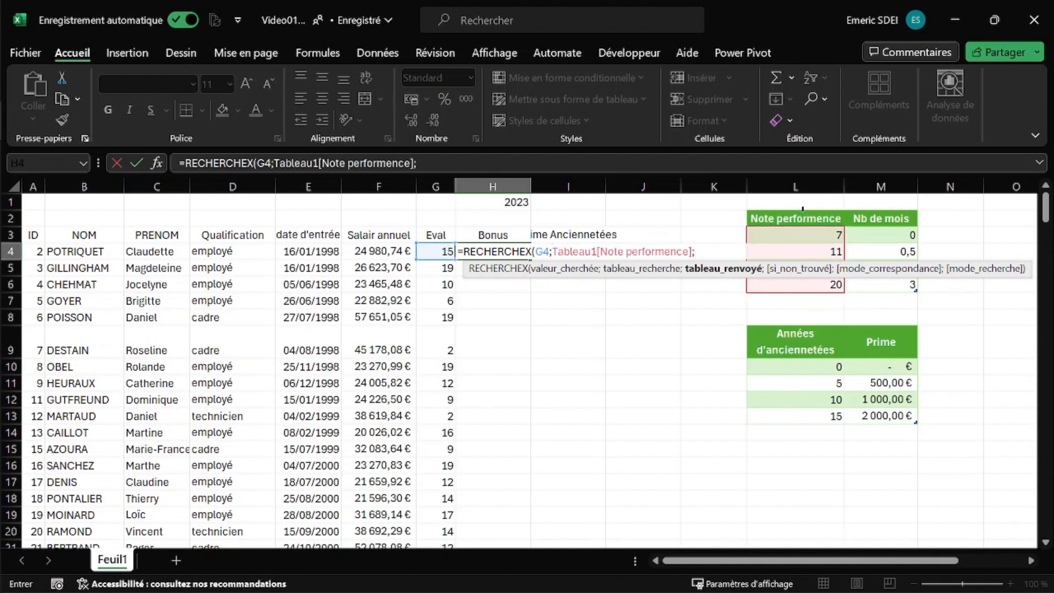
left_click(878, 211)
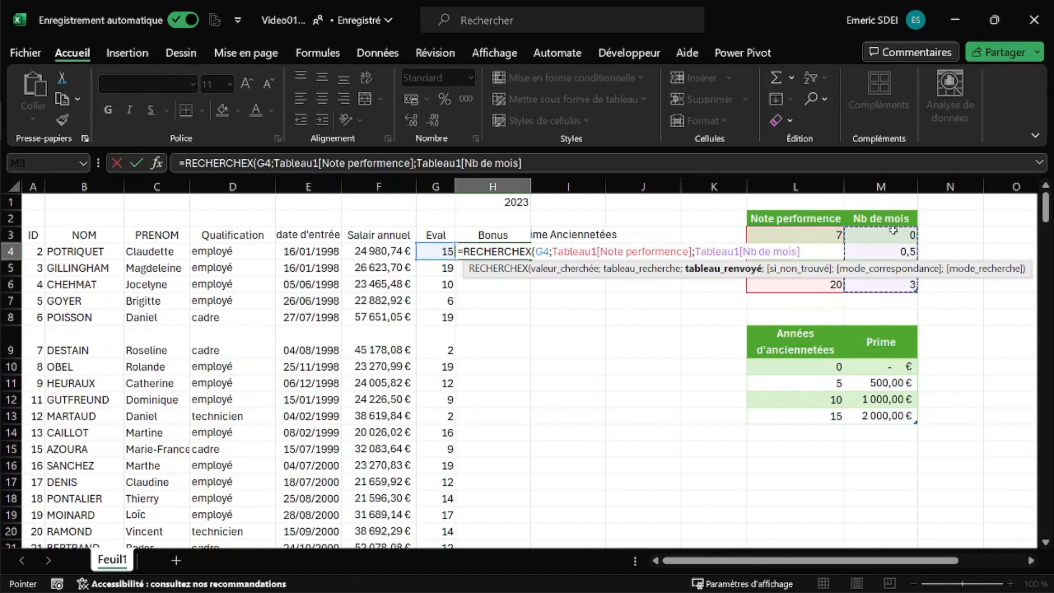
type(";")
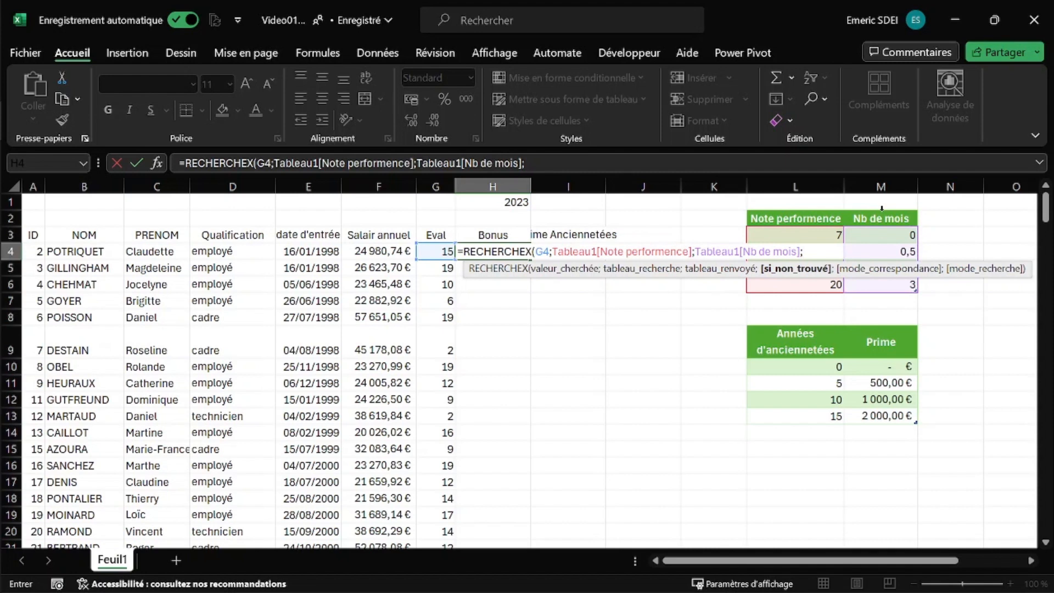
- Leave the si_non_trouvé argument empty, set mode_correspondance to 1 (Correspondance exacte ou élément supérieur suivant), and complete the H4 formula
type(";")
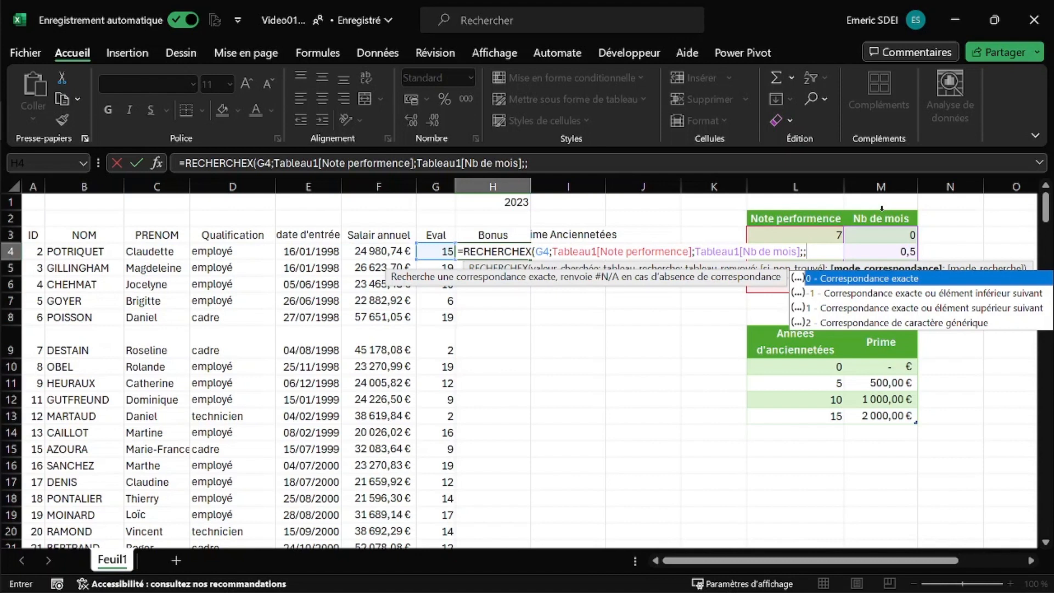
key("Down")
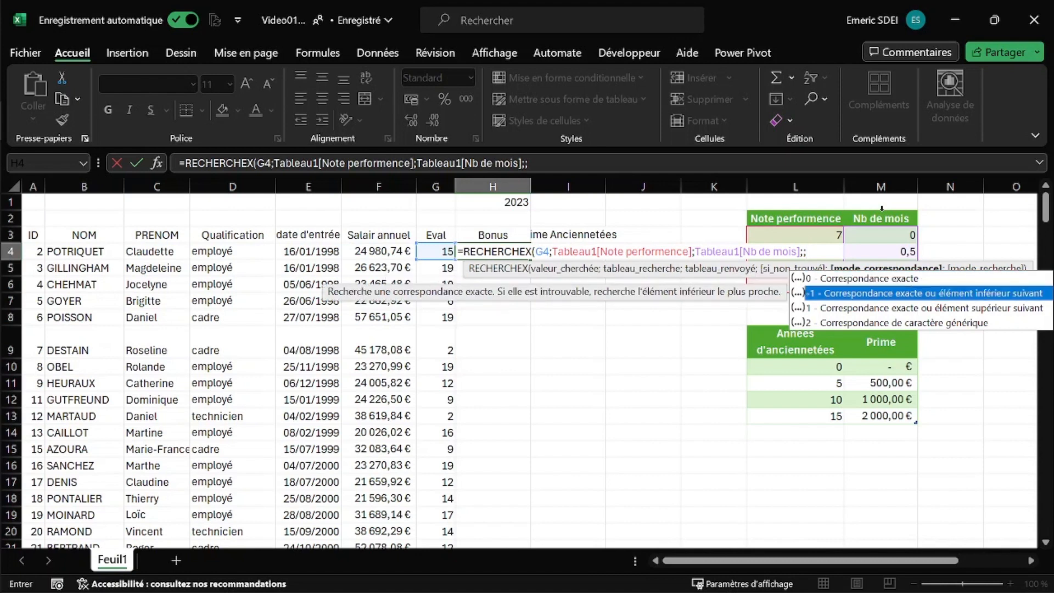
key("Down")
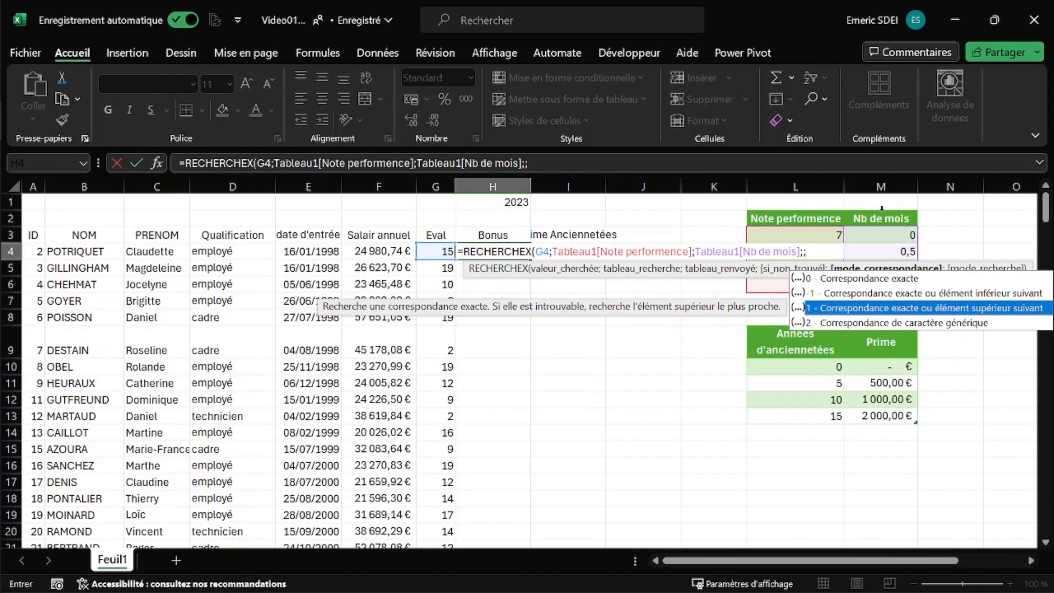
key("Up")
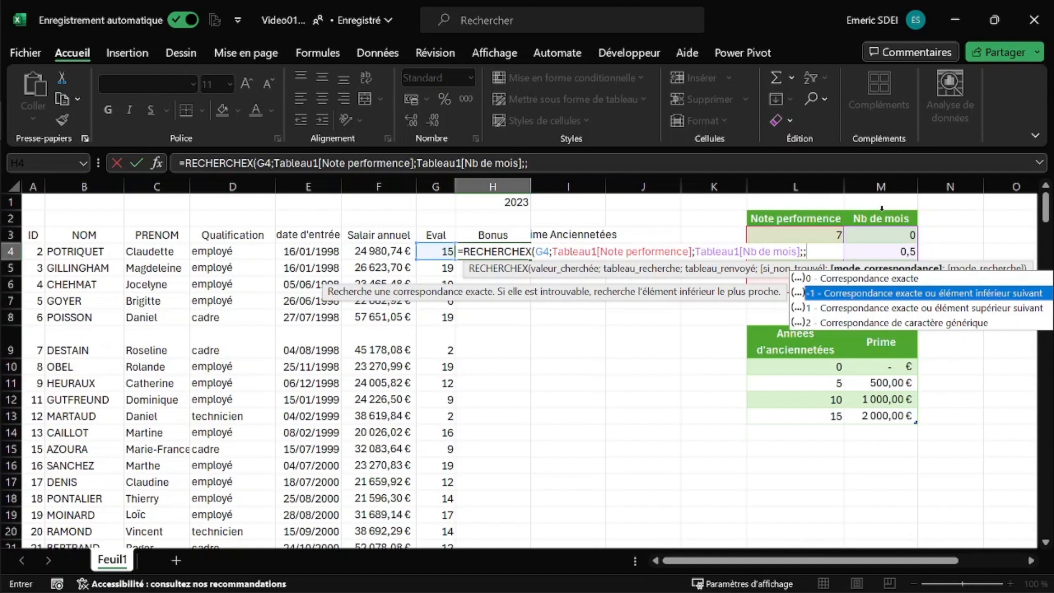
key("Down")
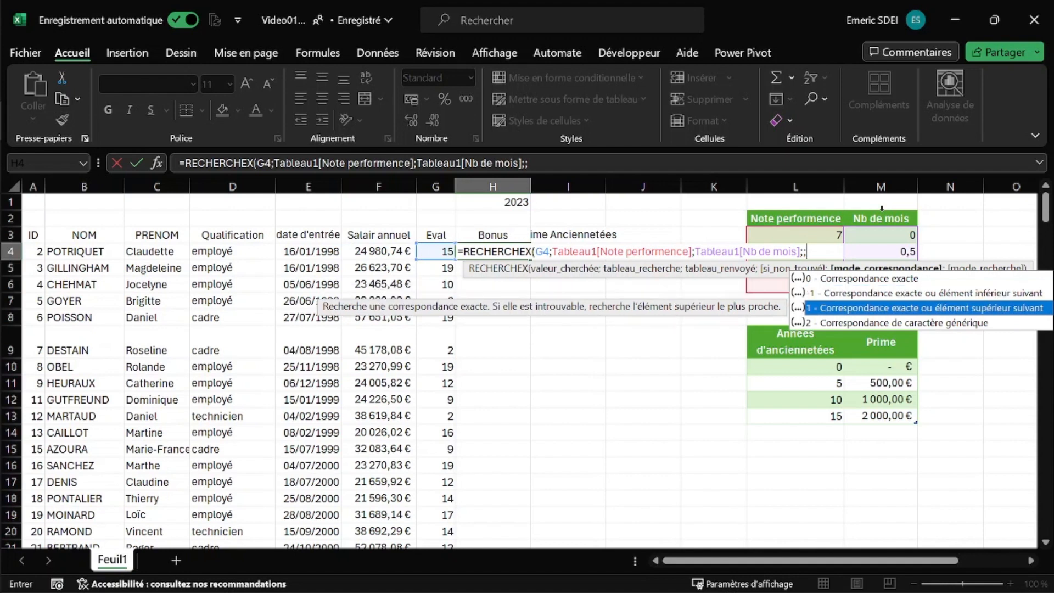
key("Tab")
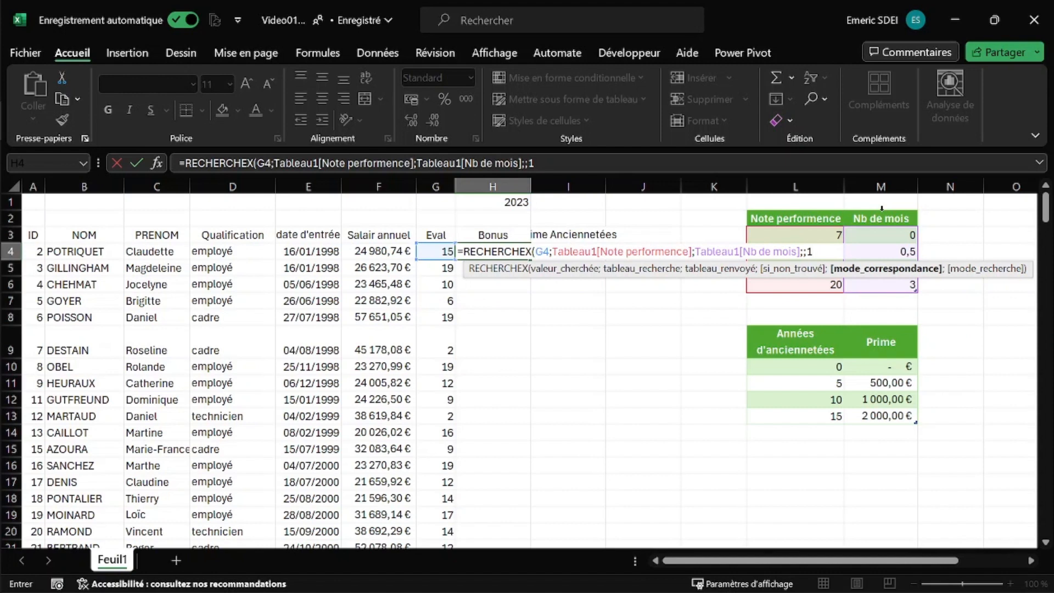
type(")")
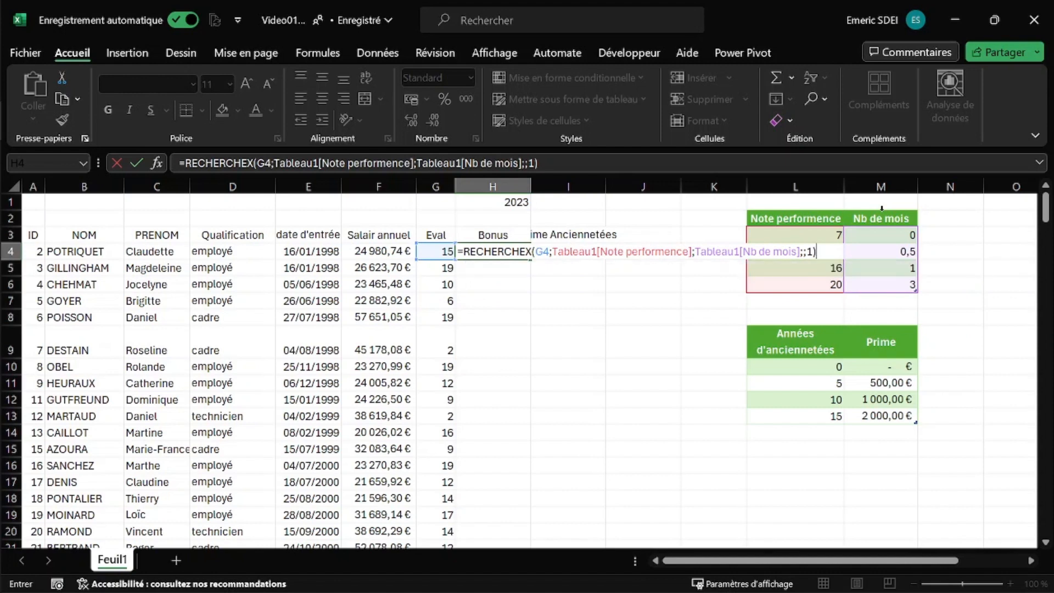
key("Return")
- Check the H4 result by comparing Eval score G4 with the 16 threshold row and its Nb de mois
key("Up")
key("Left")
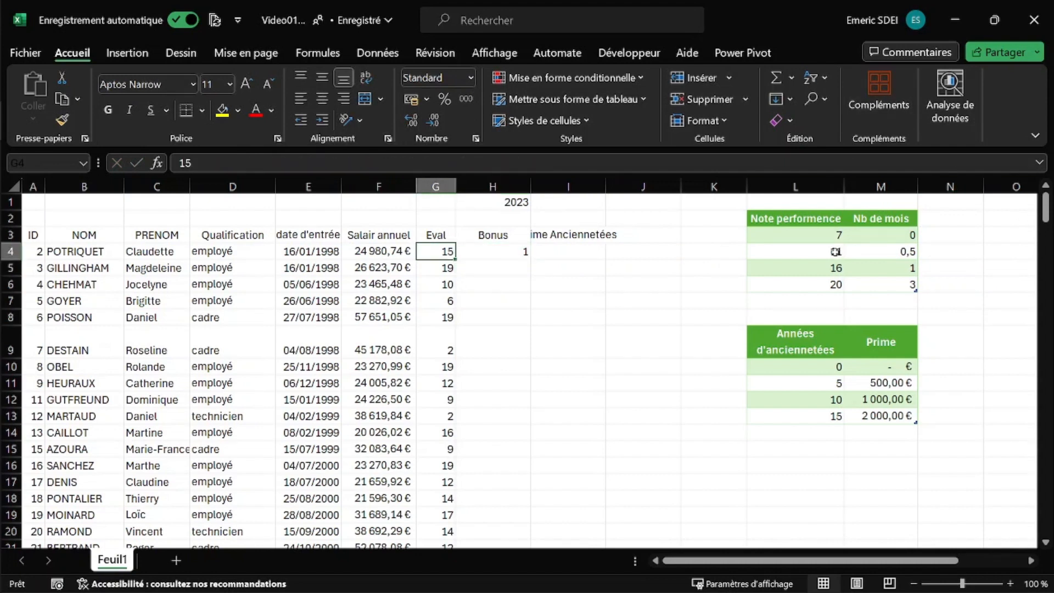
left_click_drag(833, 268, 898, 271)
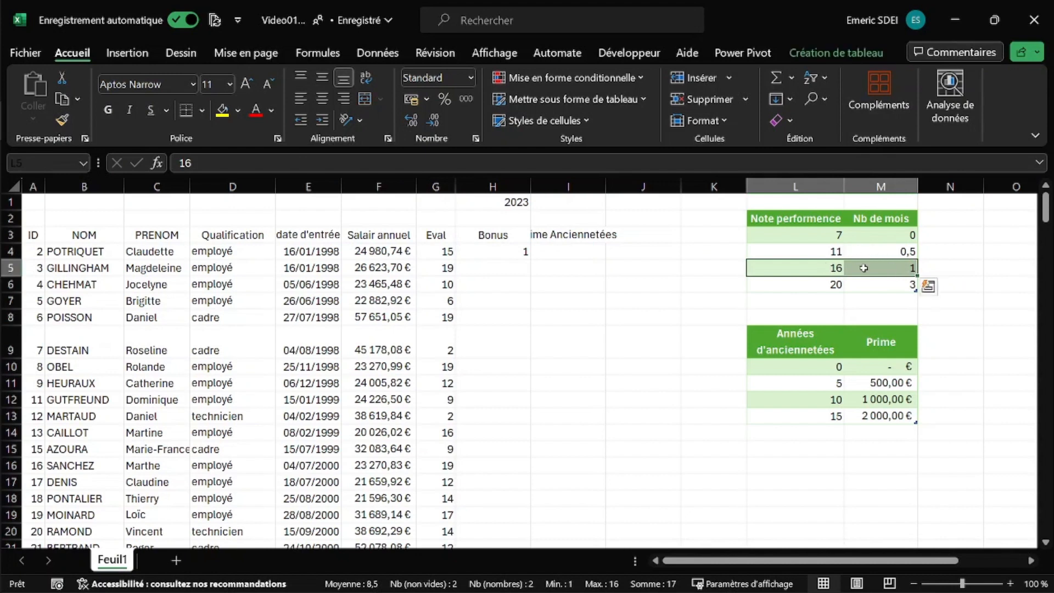
left_click(895, 269)
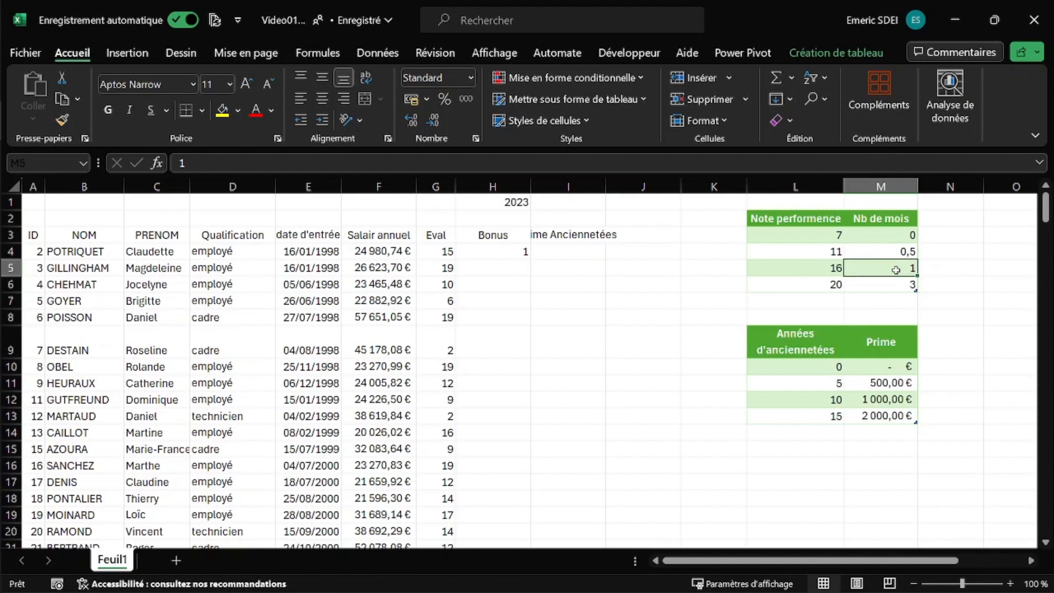
- Copy the RECHERCHEX formula from H4 down to H8
left_click(517, 251)
left_click_drag(530, 259, 530, 324)
left_click(516, 252)
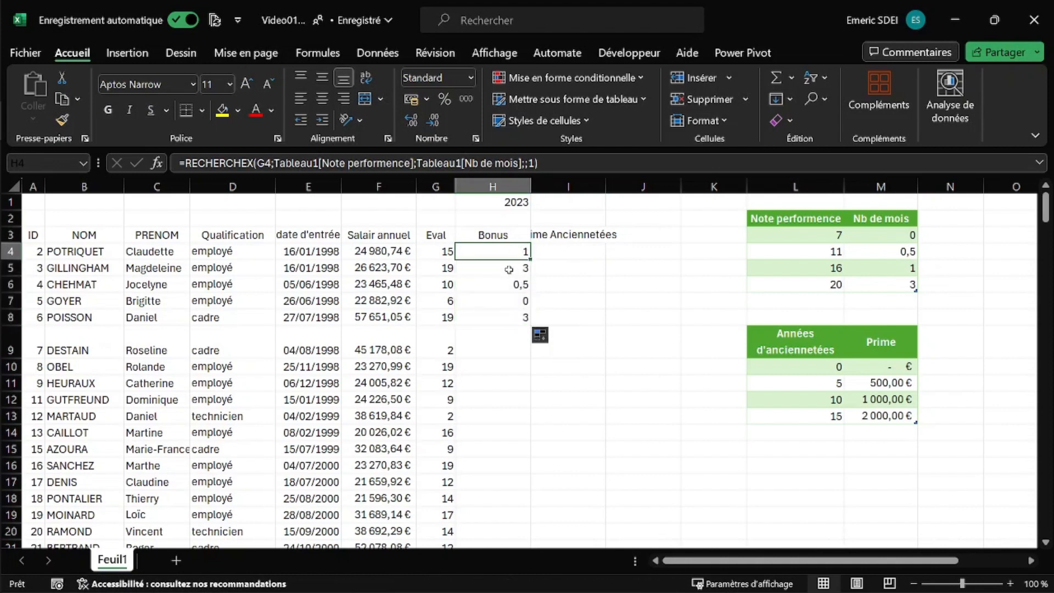
- Compare the Eval scores and Bonus results in rows 5 to 7 with the Note performence thresholds and their Nb de mois
left_click(508, 270)
left_click(442, 268)
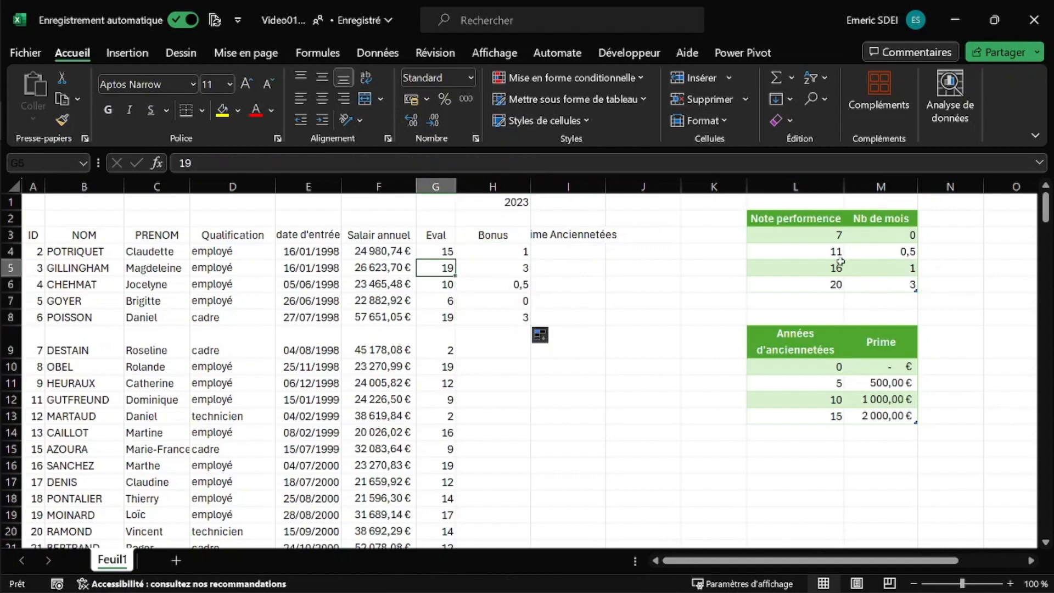
left_click(451, 284)
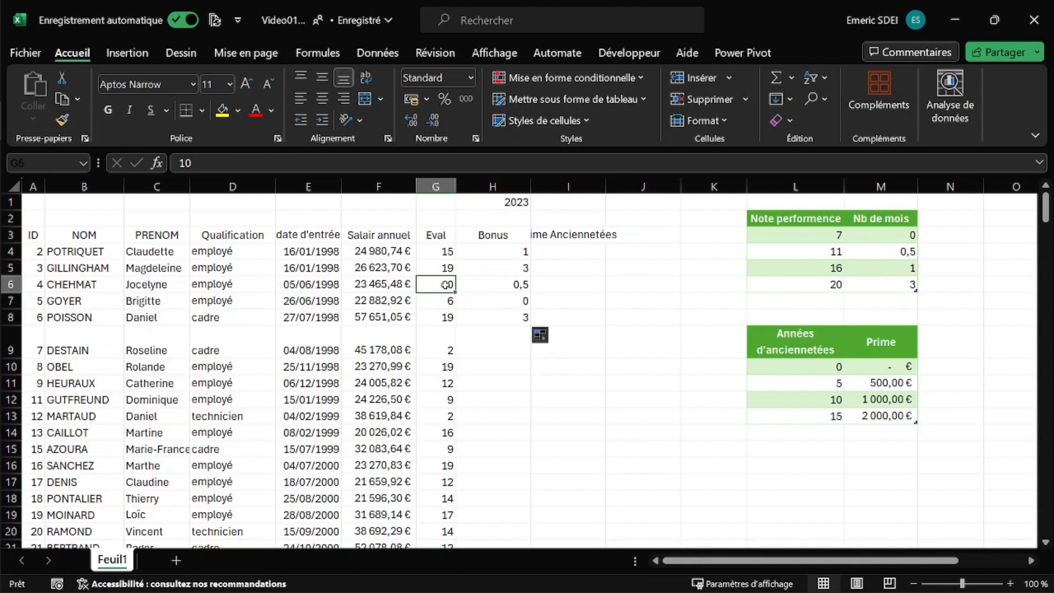
left_click(833, 235)
left_click_drag(834, 236, 835, 251)
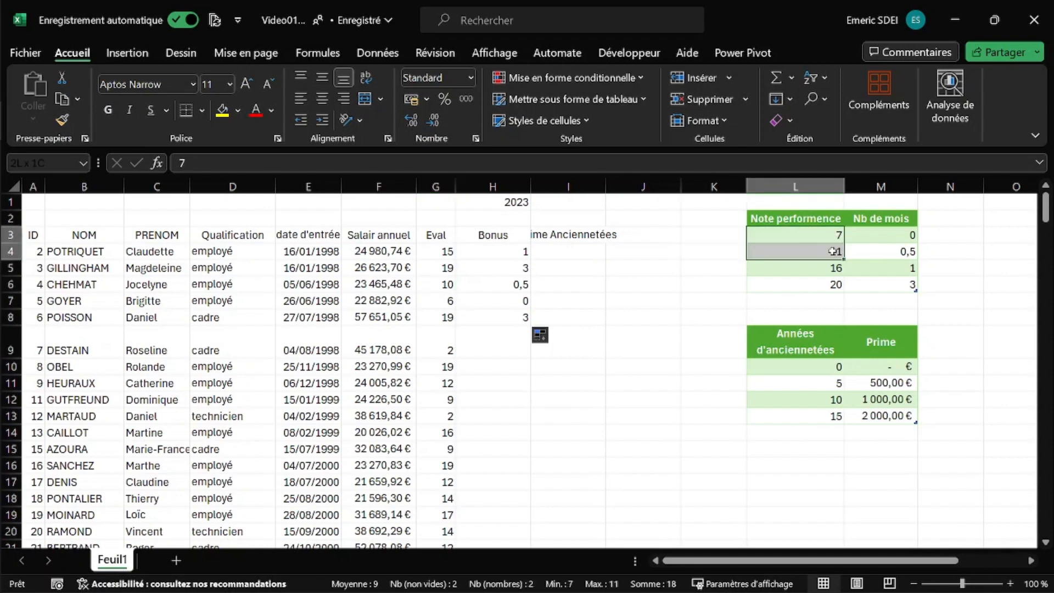
left_click(854, 252)
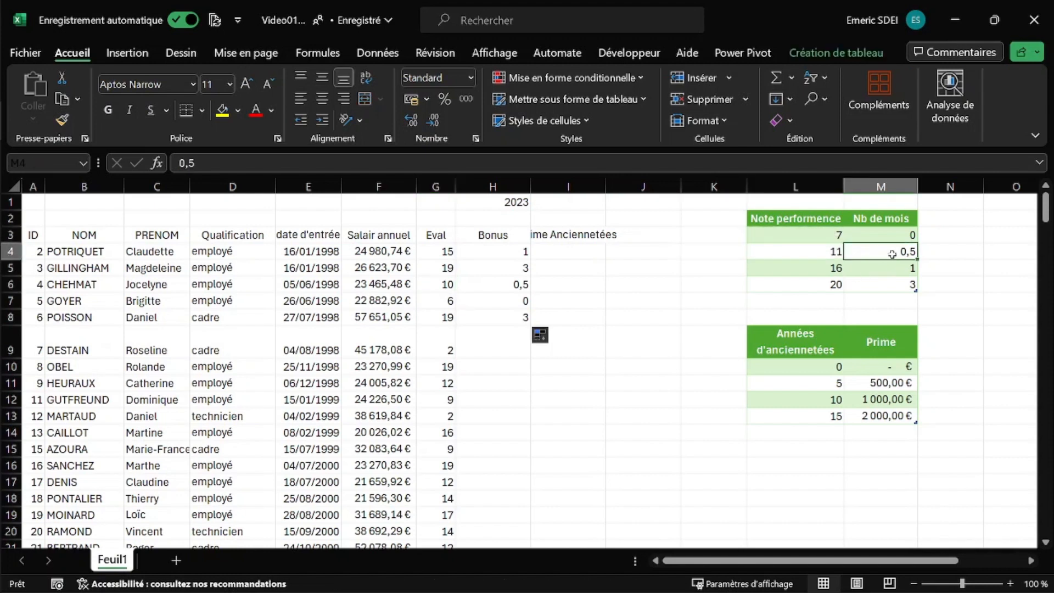
left_click(451, 301)
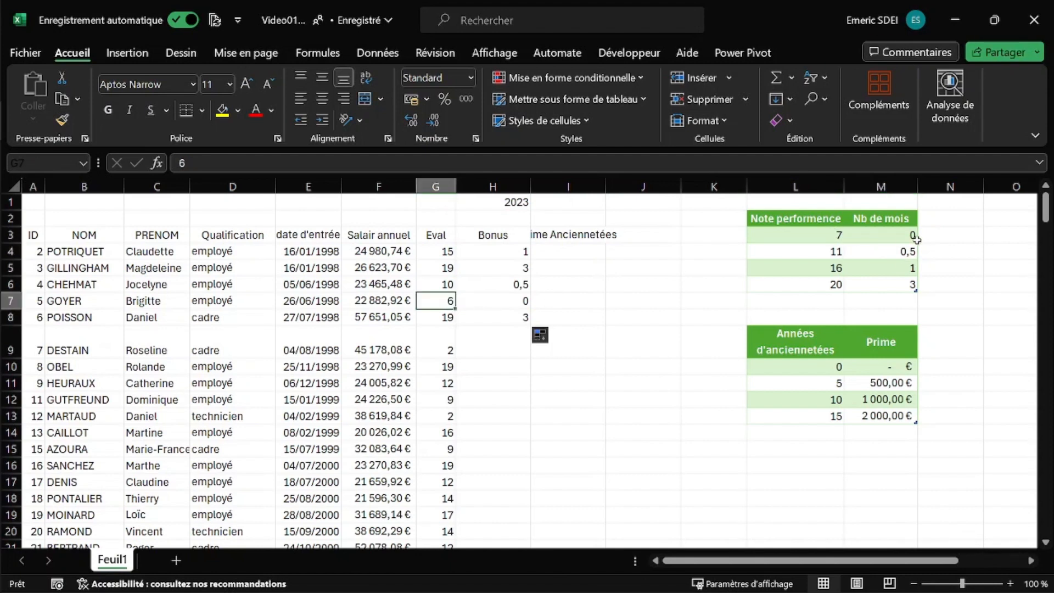
left_click_drag(914, 240, 837, 236)
left_click_drag(901, 256, 814, 247)
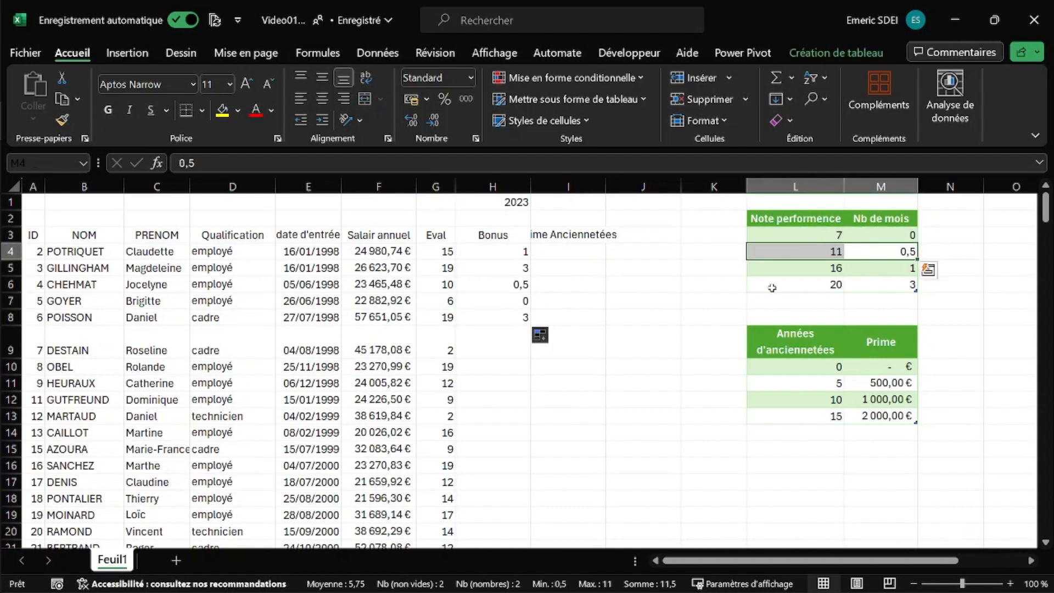
- Extend the H4 formula with *F4/12 to multiply the number of months by the monthly salary
left_click(511, 279)
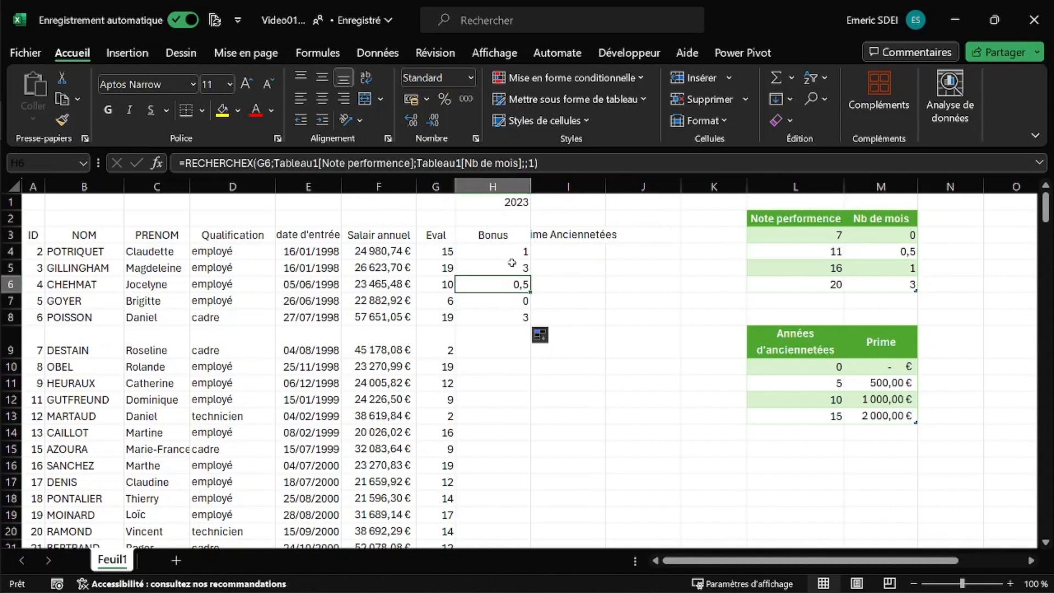
left_click(512, 254)
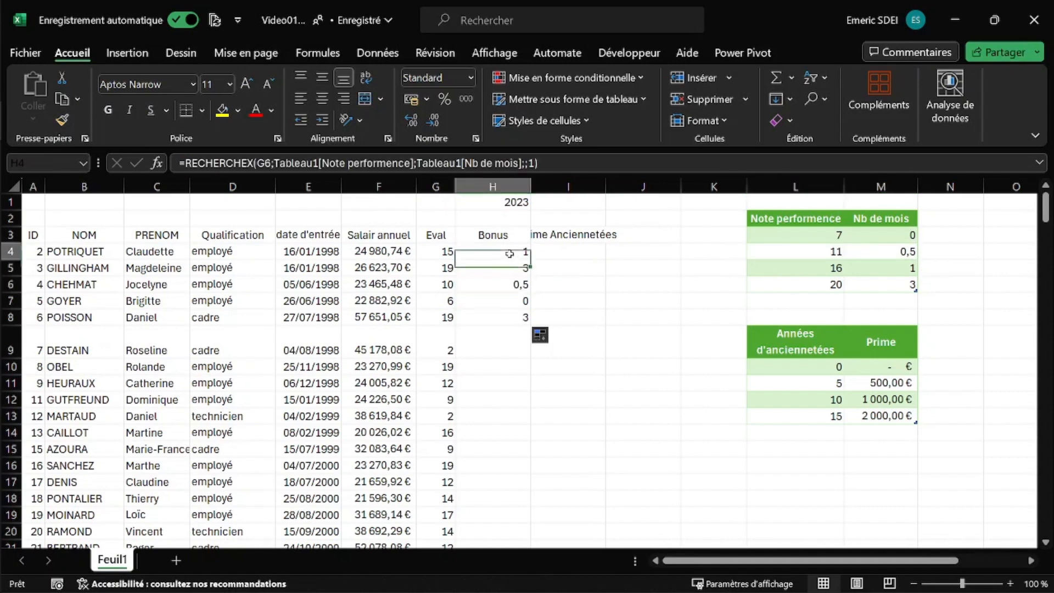
left_click(555, 165)
type("*")
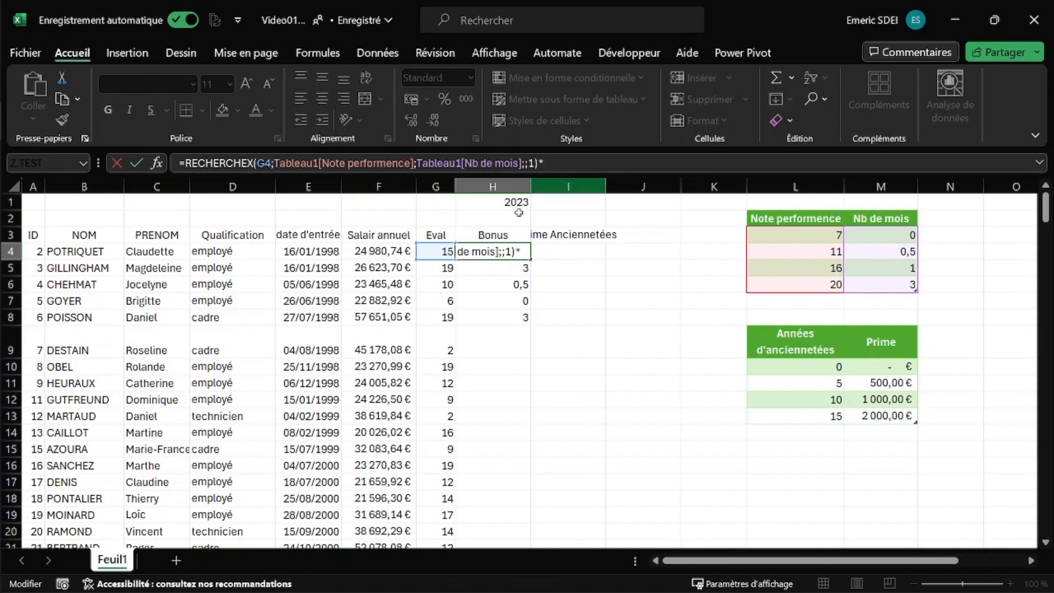
left_click(388, 251)
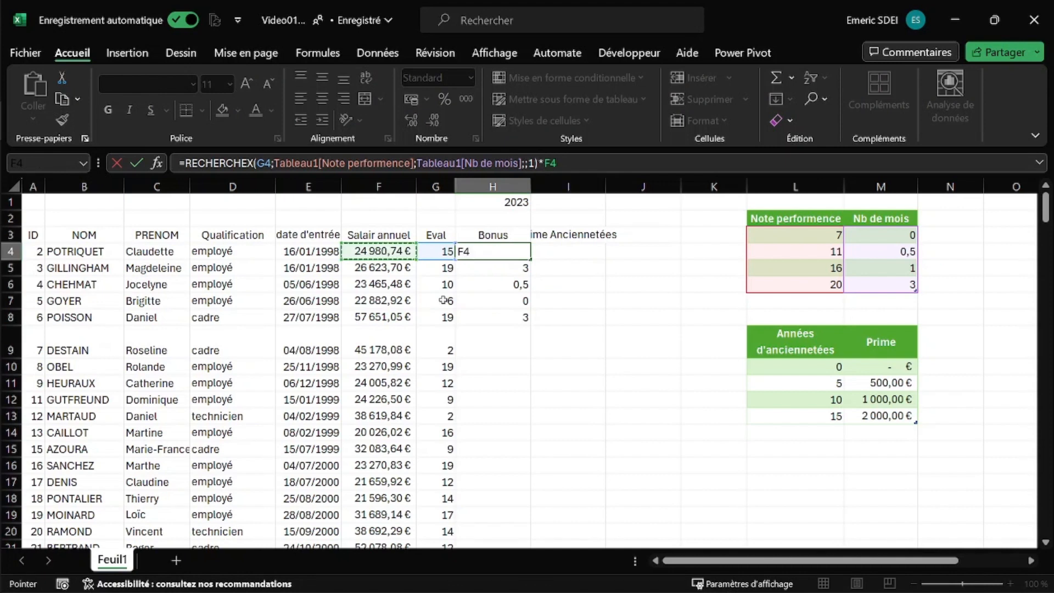
type("/12")
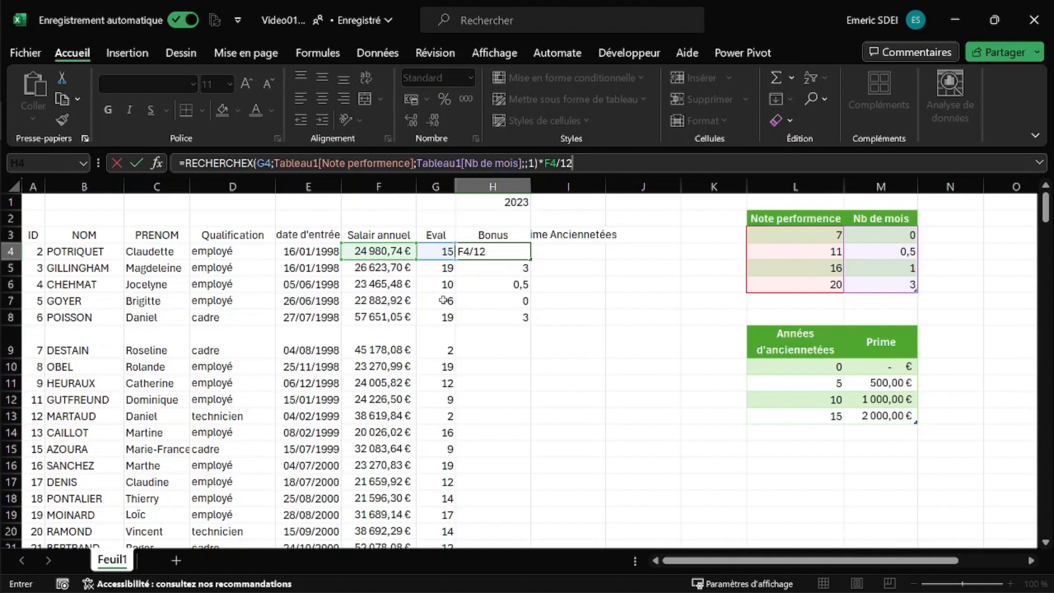
key("ctrl+Return")
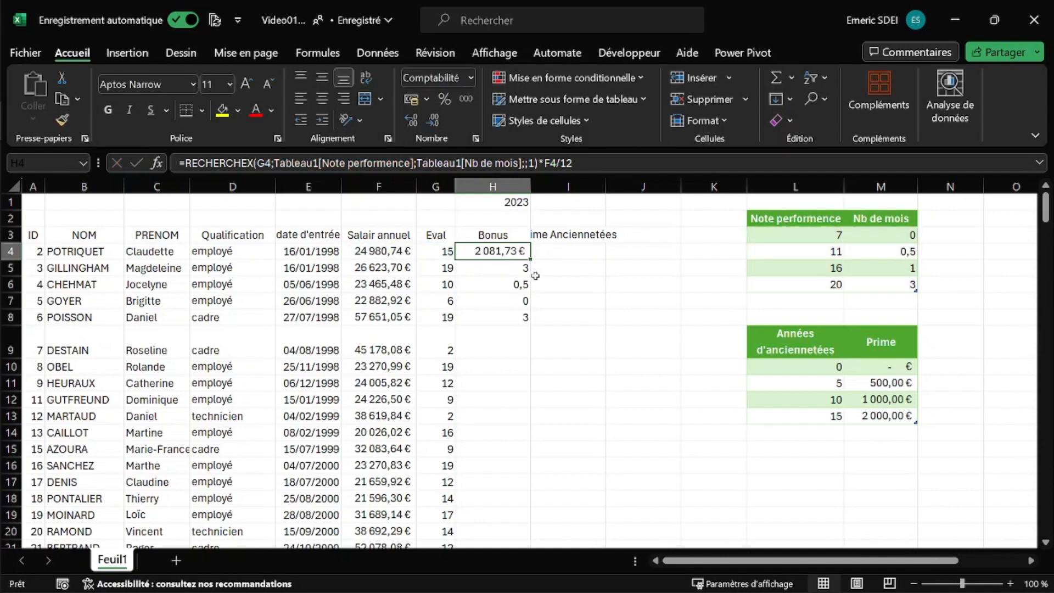
- Copy the completed bonus formula from H4 down to H8 and select cell I4
left_click_drag(529, 258, 528, 324)
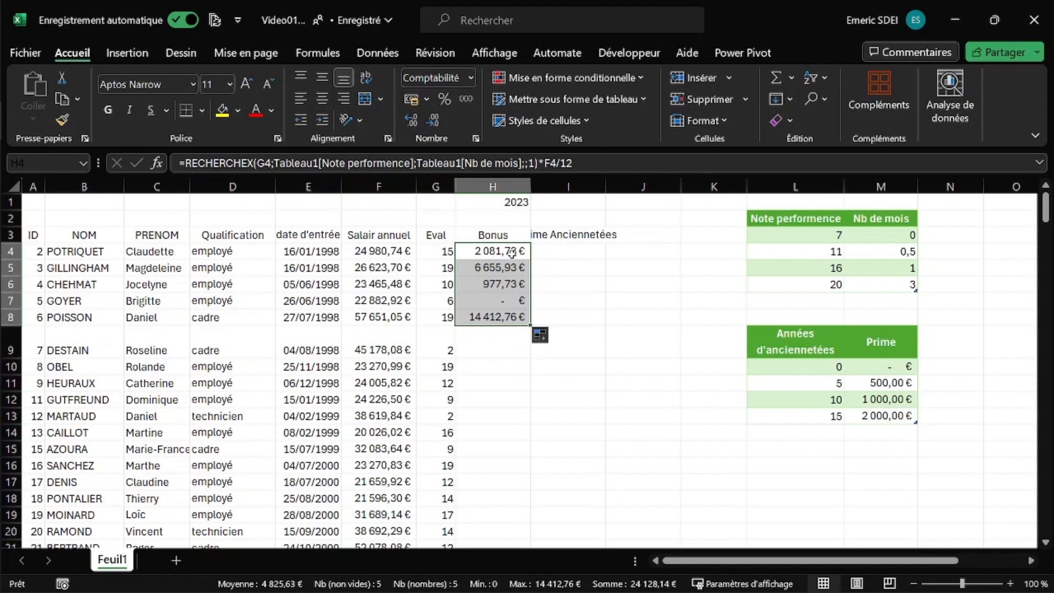
left_click(565, 248)
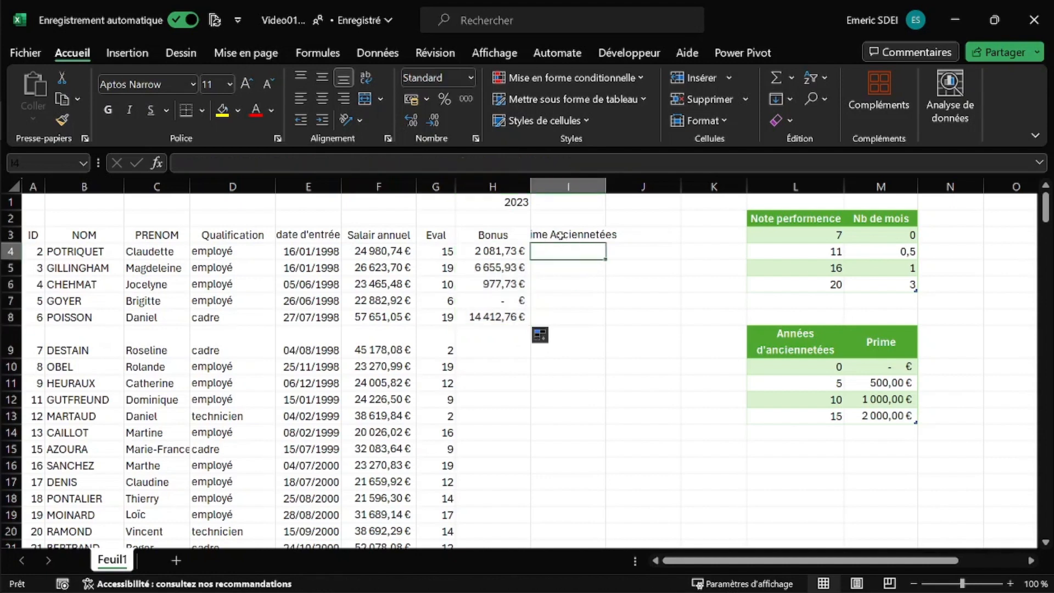
- Widen column I to fit its Prime Anciennetées header and select cell I4
left_click(560, 235)
double_click(605, 187)
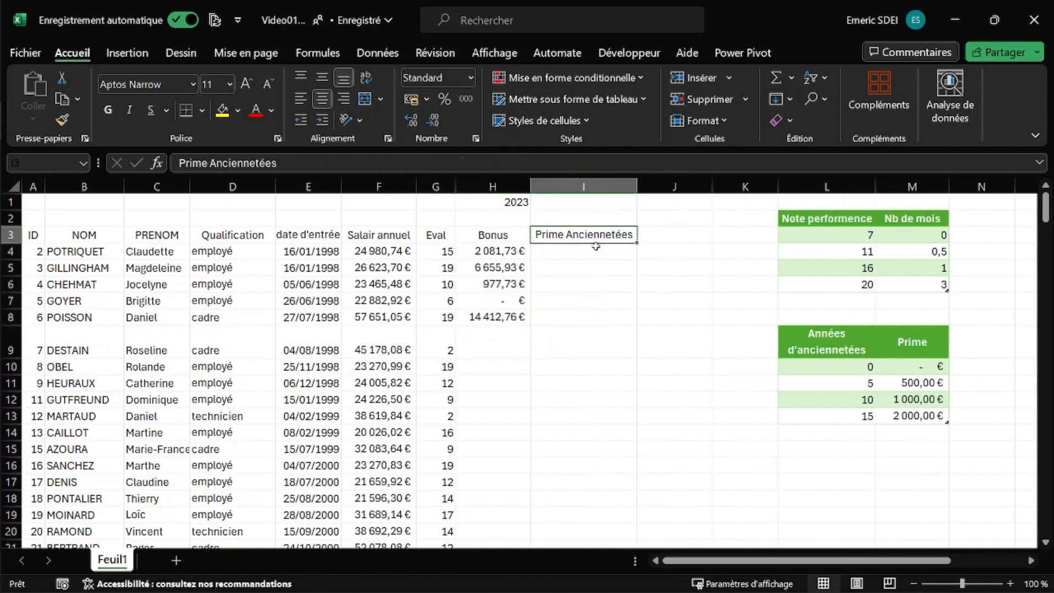
left_click(585, 248)
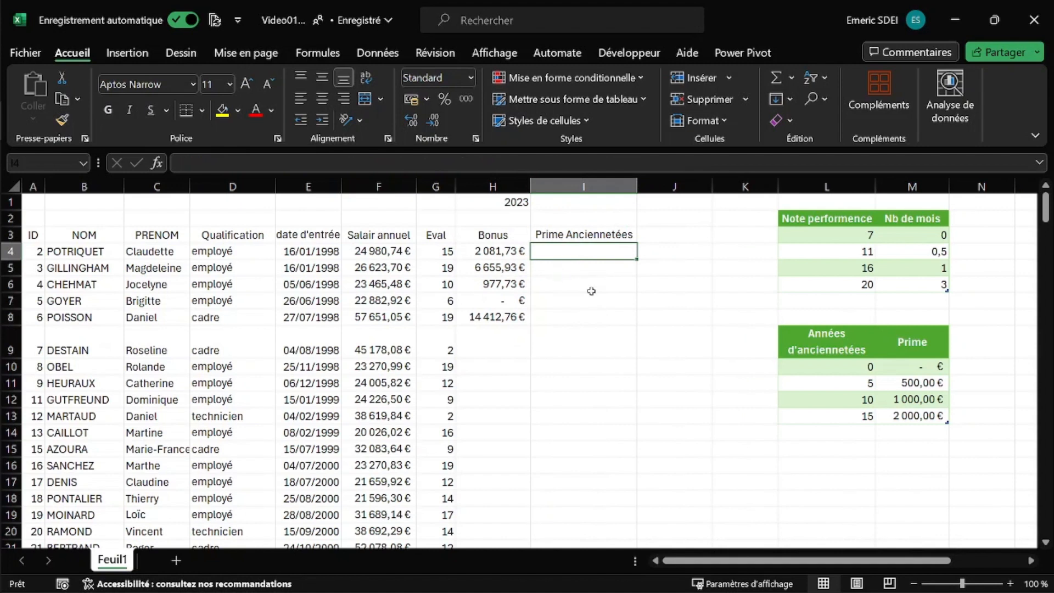
left_click(850, 366)
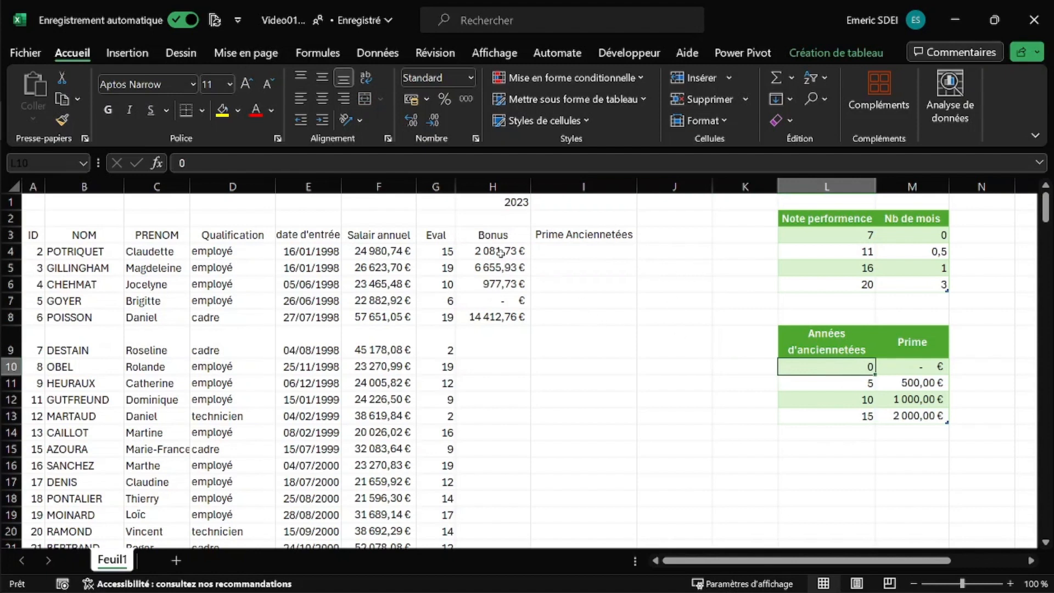
left_click(572, 253)
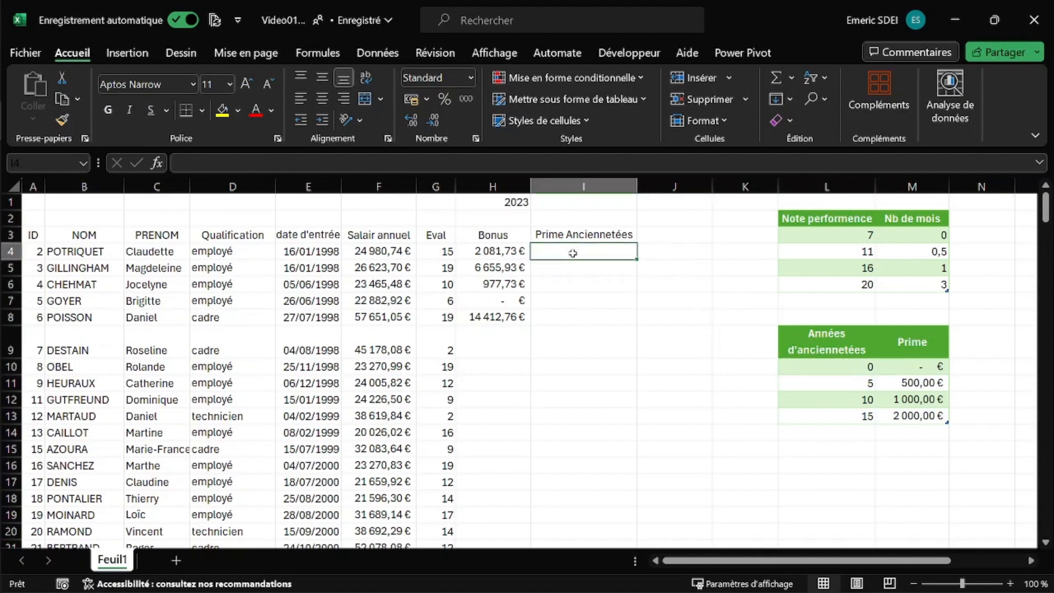
- Begin a RECHERCHEX formula in I4 with ANNEE(E4) as the lookup value to extract the entry year
type("=reche")
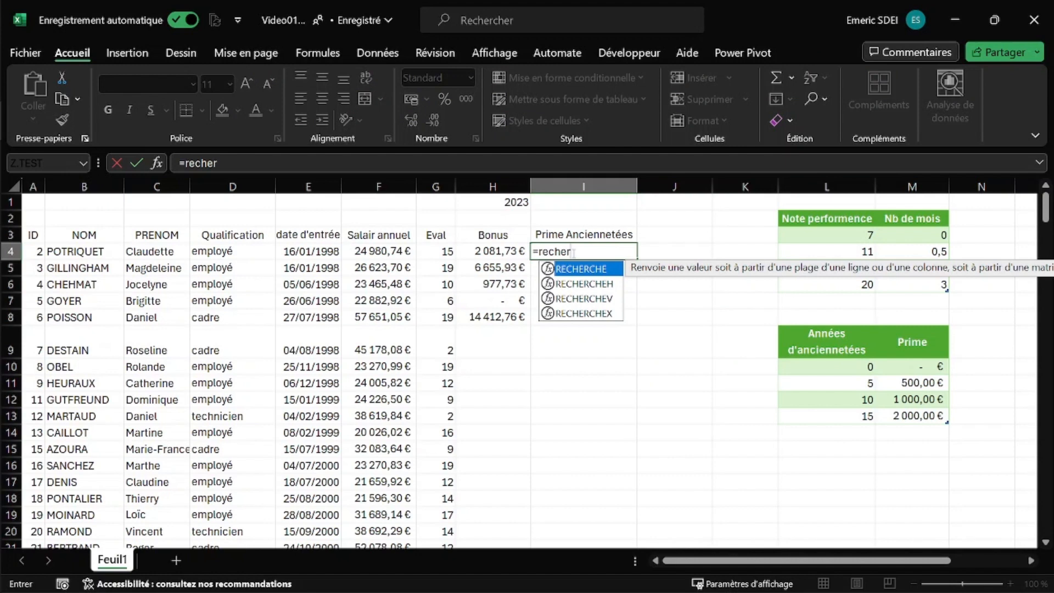
type("r")
key("Down")
key("Down")
key("Down")
key("Tab")
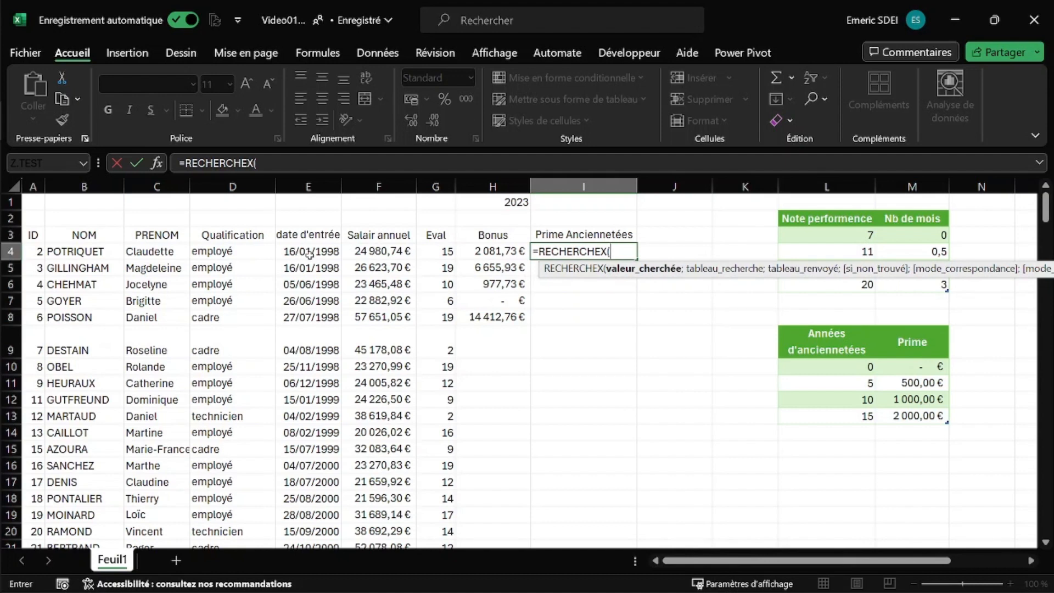
type("an")
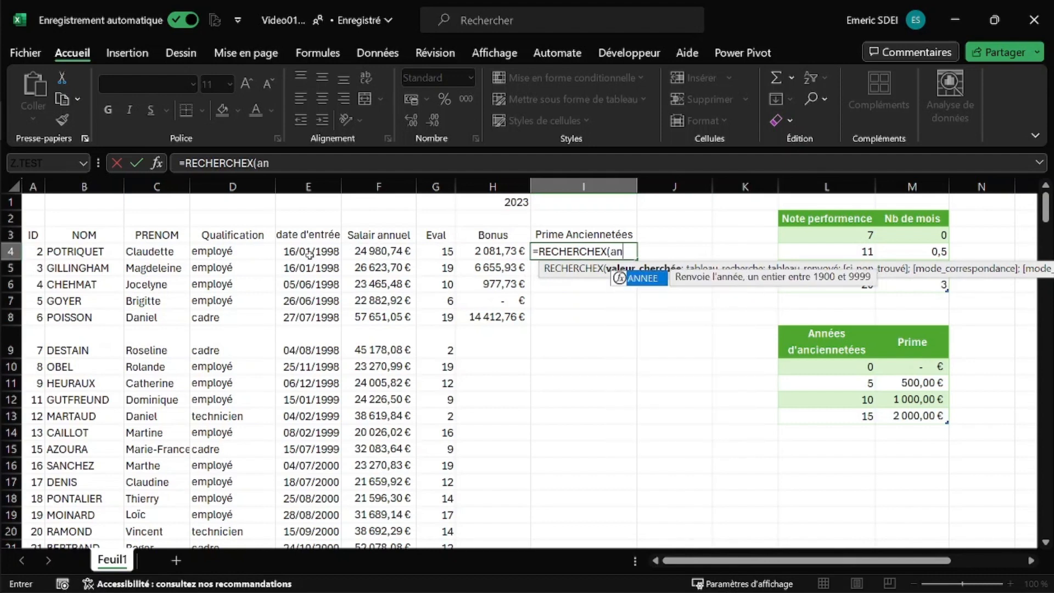
key("Tab")
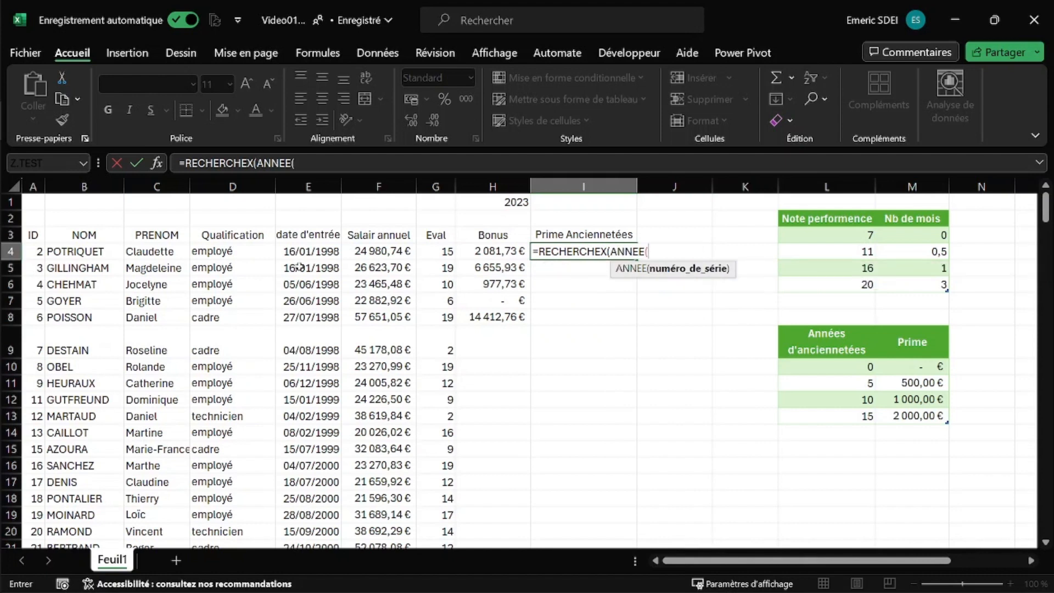
left_click(308, 252)
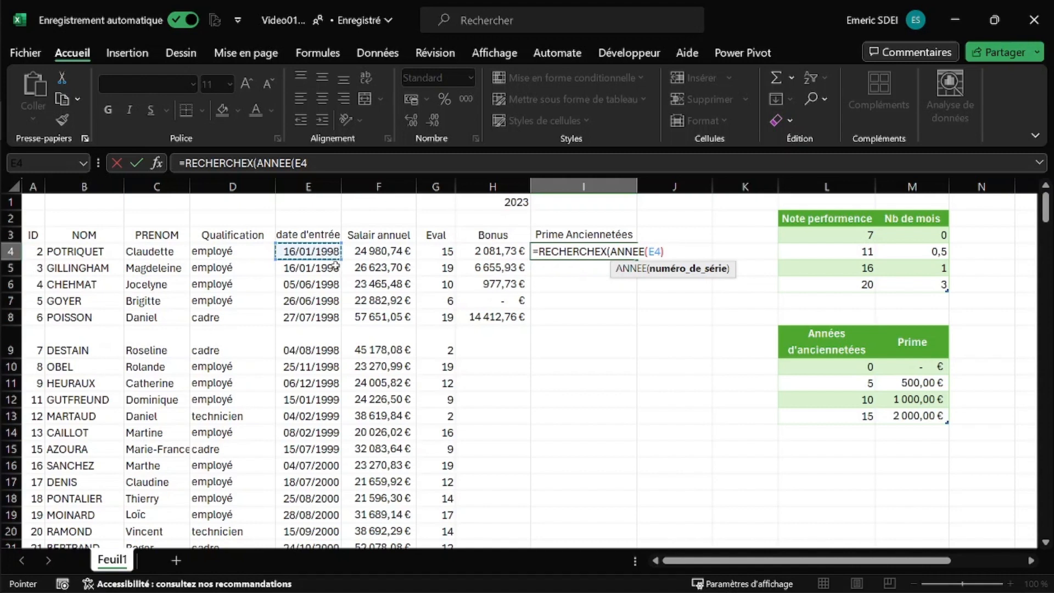
type(")")
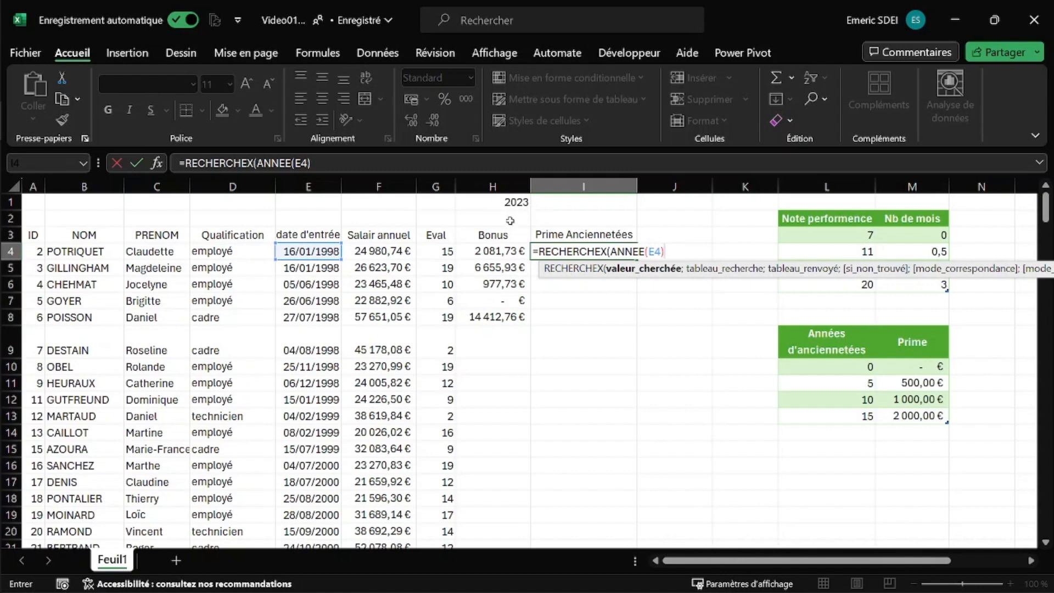
- Insert $H$1- before ANNEE(E4) in the I4 formula to subtract the entry year from the reference year
left_click(258, 163)
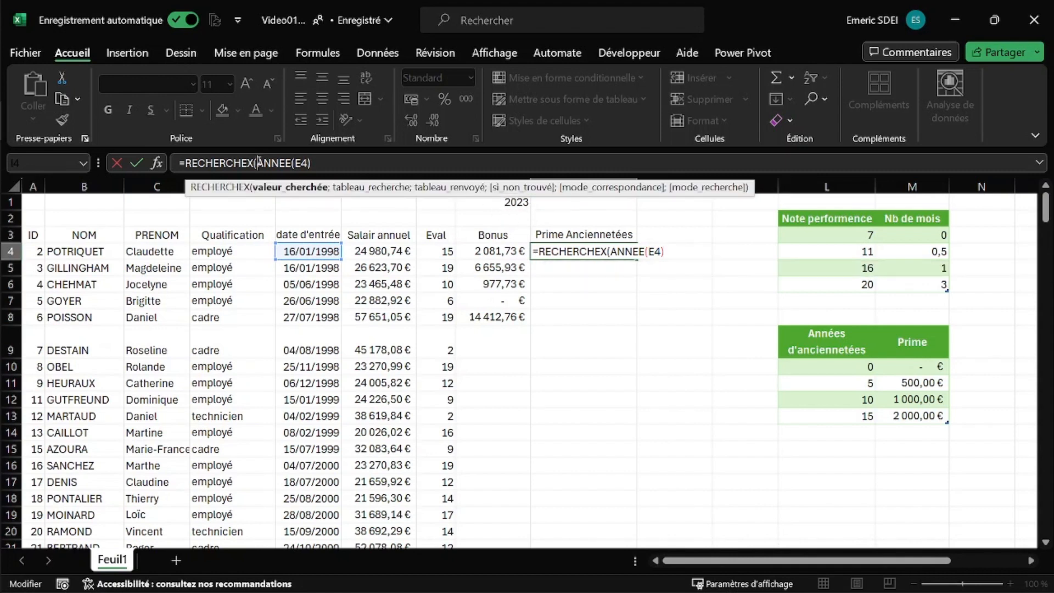
left_click(503, 205)
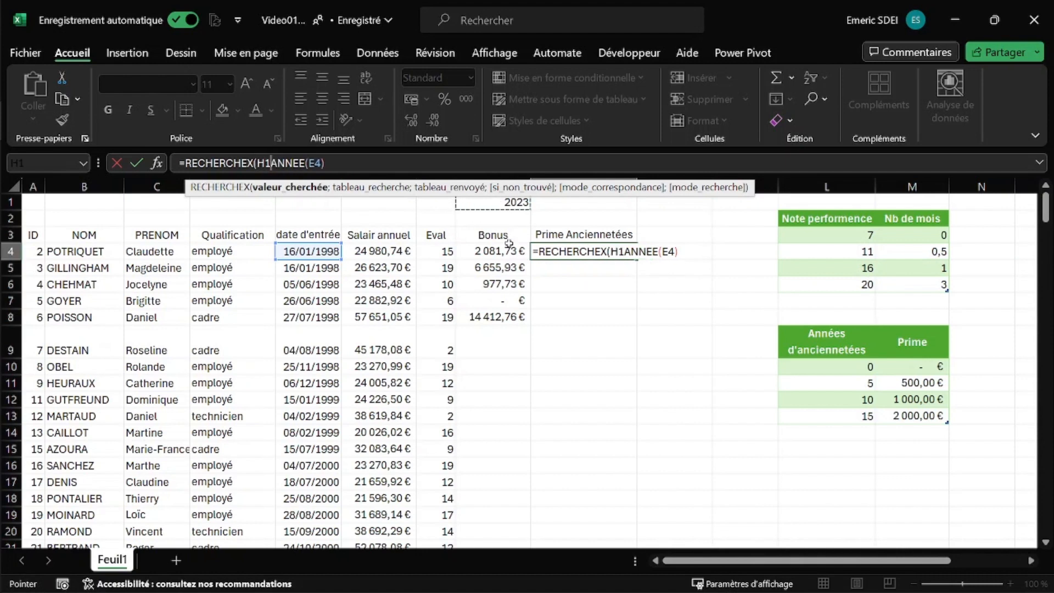
key("F4")
type("-")
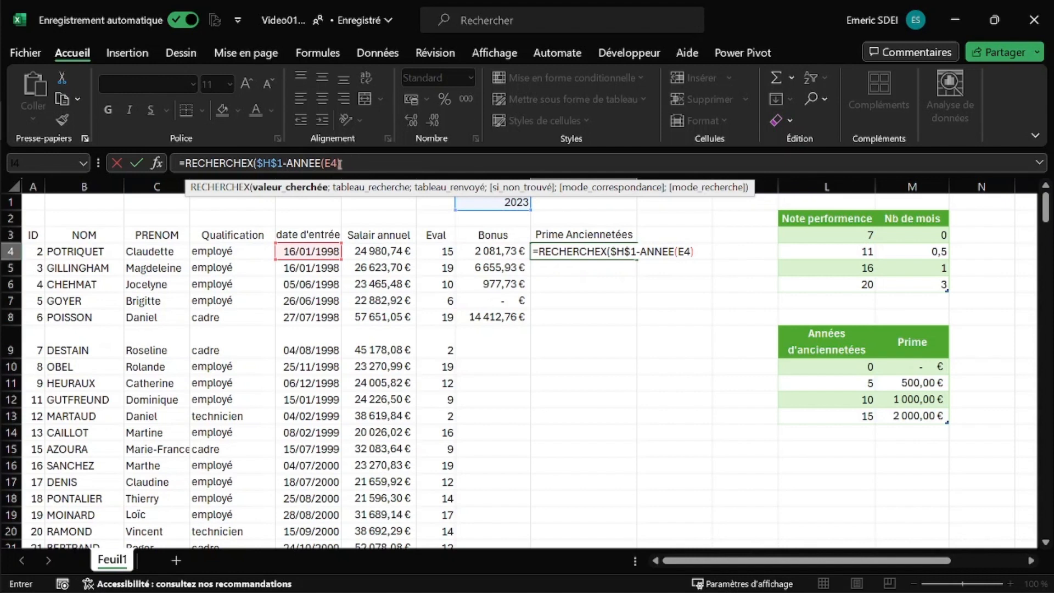
- Reduce the I4 formula to =$H$1-ANNEE(E4) and apply the Standard number format to the cell
left_click_drag(260, 162, 184, 162)
key("BackSpace")
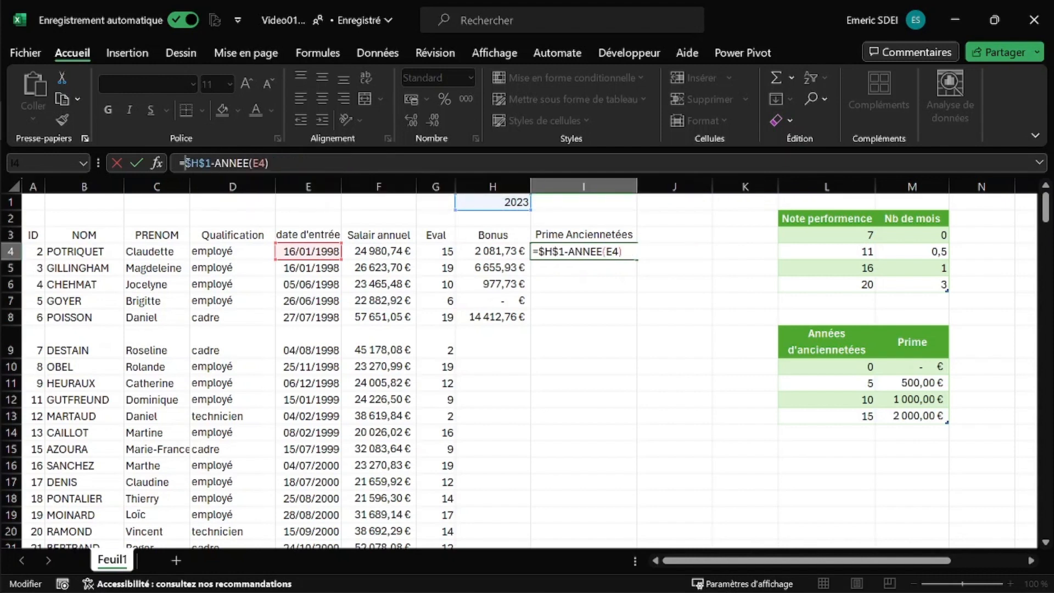
key("ctrl+Return")
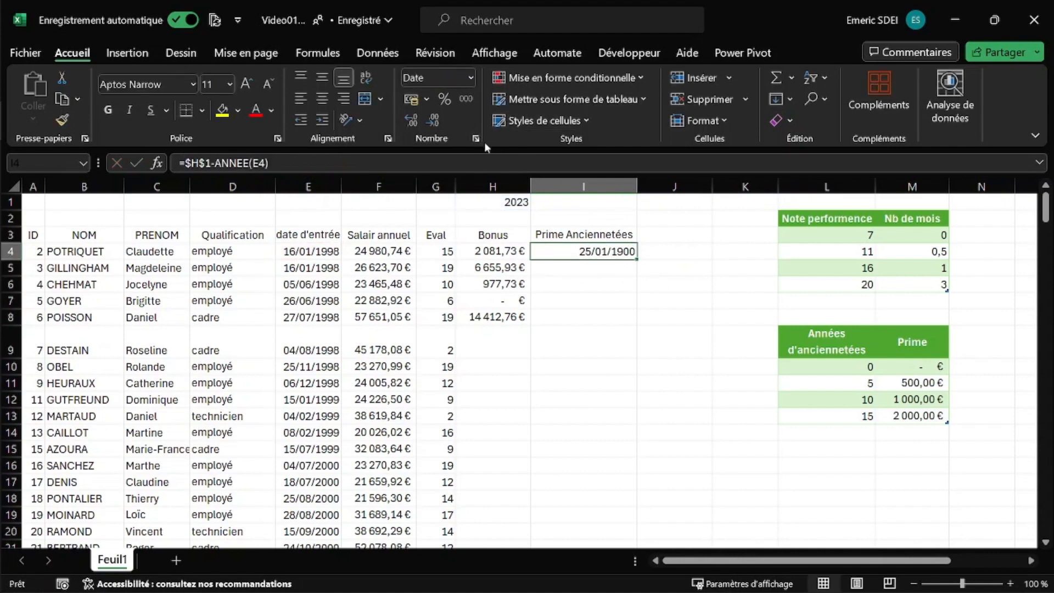
left_click(471, 78)
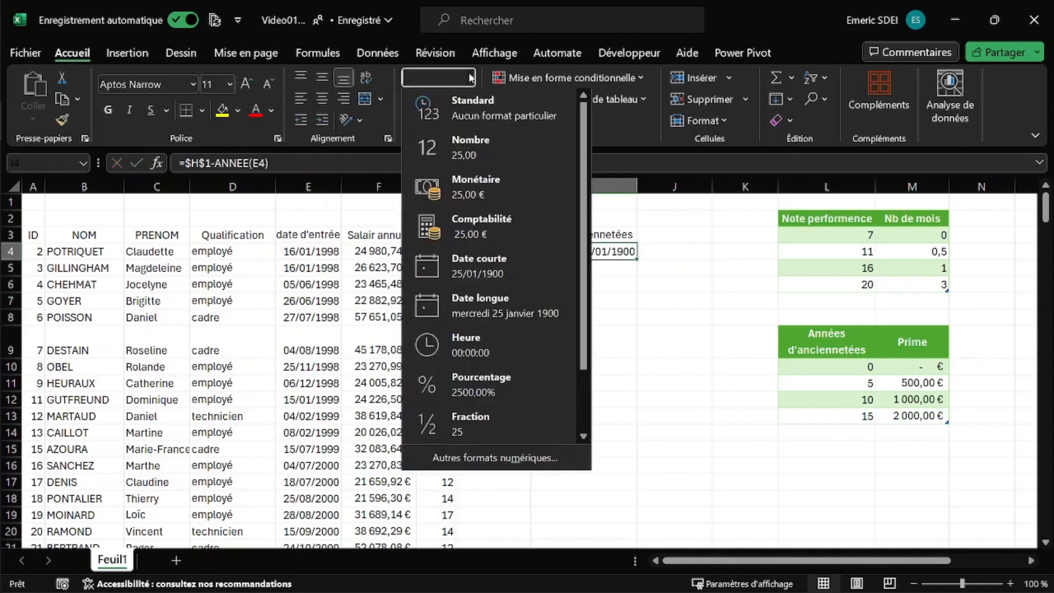
left_click(476, 116)
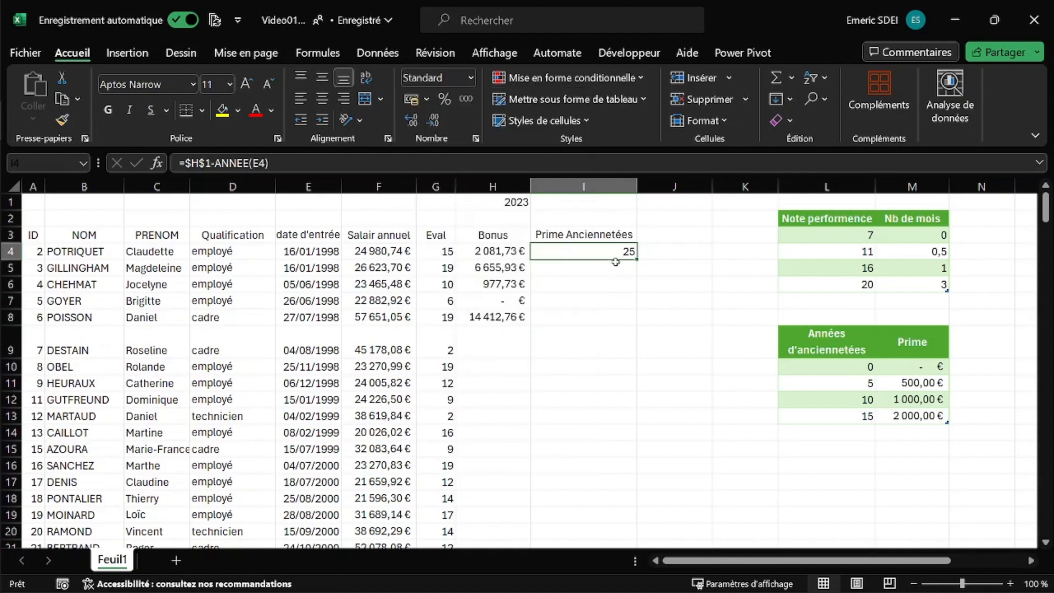
- Copy the seniority formula from I4 down to I8 and check the years against the entry dates
left_click_drag(637, 258, 639, 316)
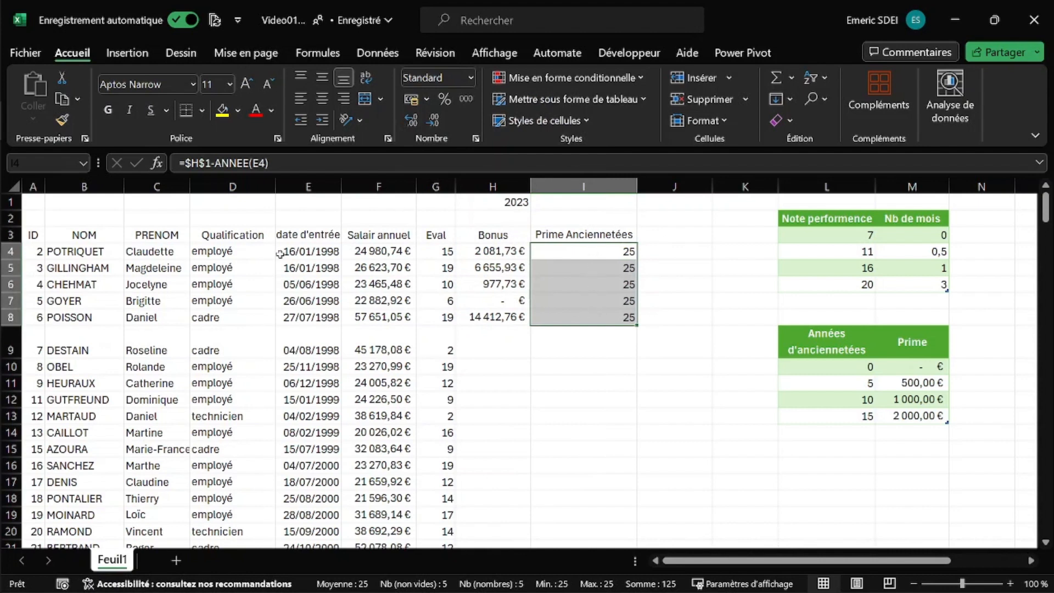
left_click(607, 299)
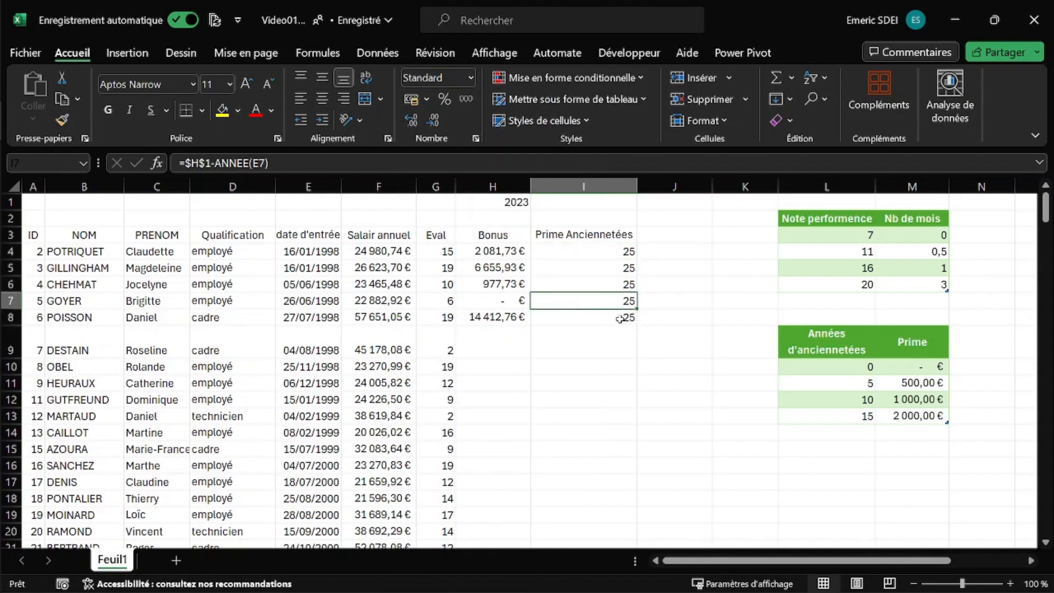
left_click(319, 307)
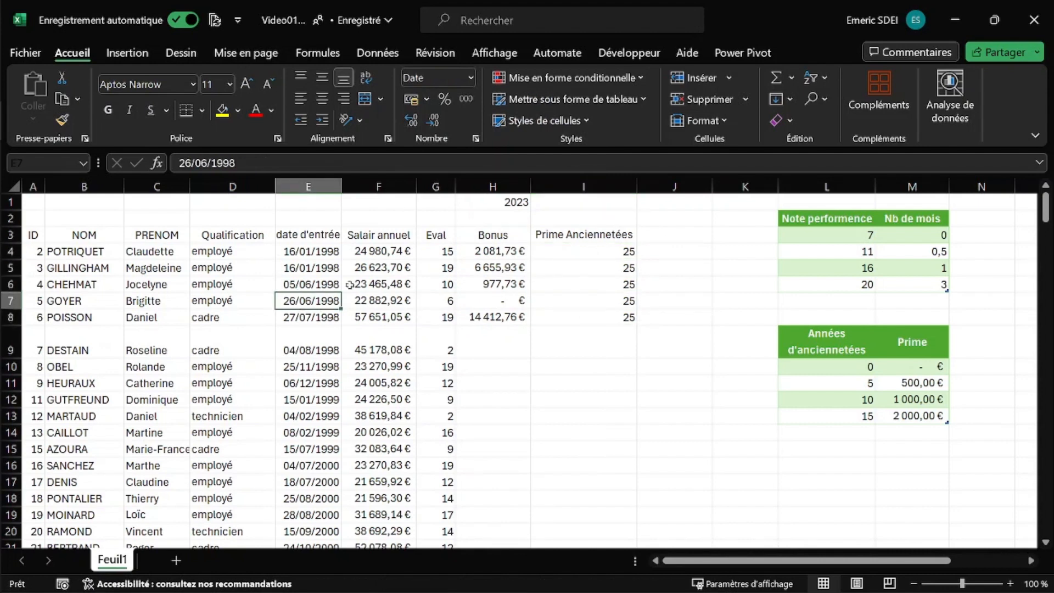
left_click(607, 283)
left_click(602, 250)
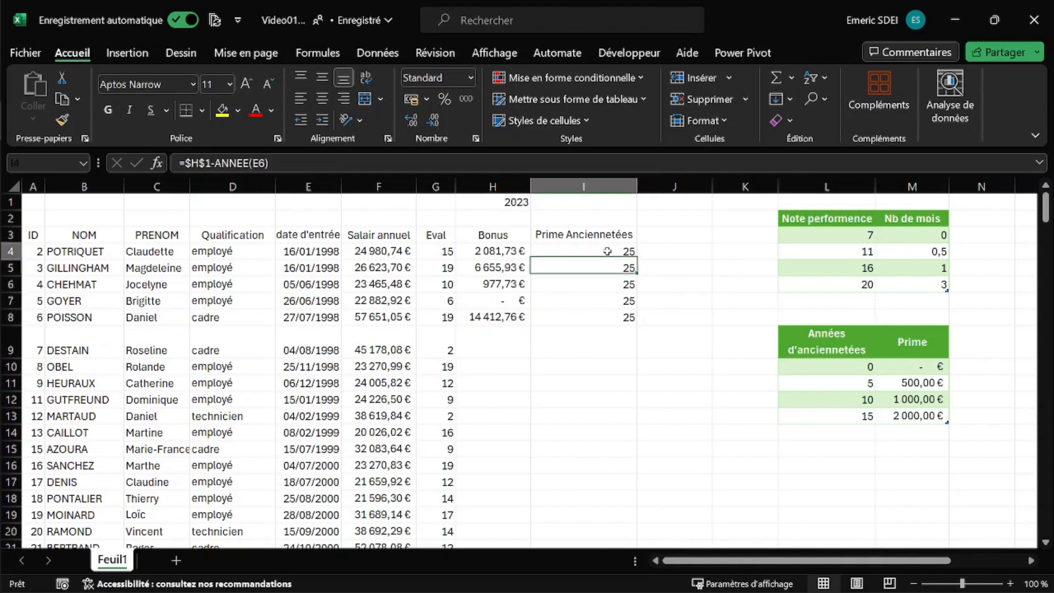
- Insert RECHERCHEX( before $H$1-ANNEE(E4) in I4 so the years of seniority become the lookup value
left_click(185, 162)
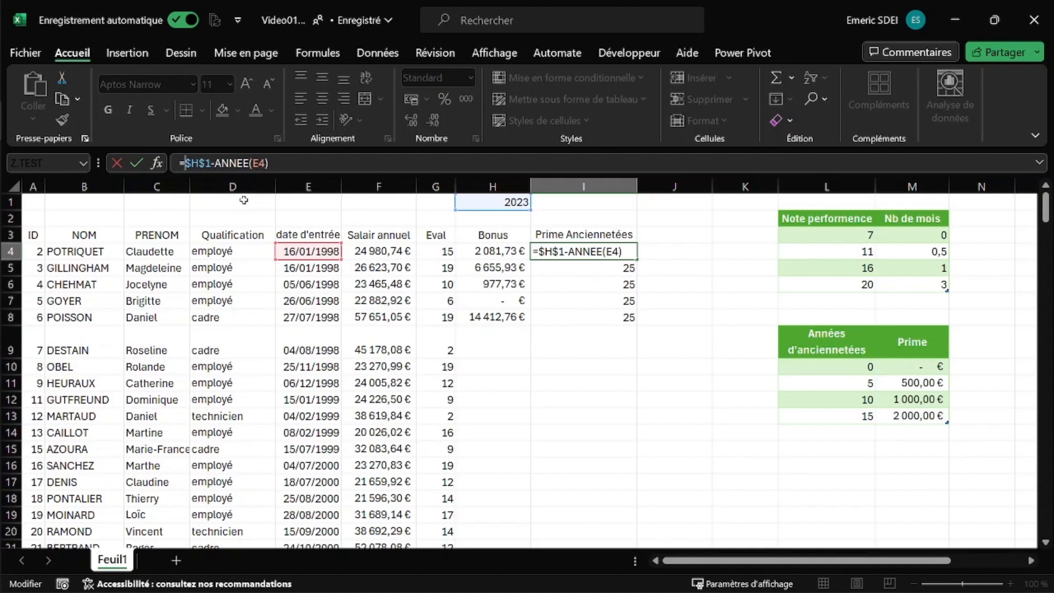
type("recher")
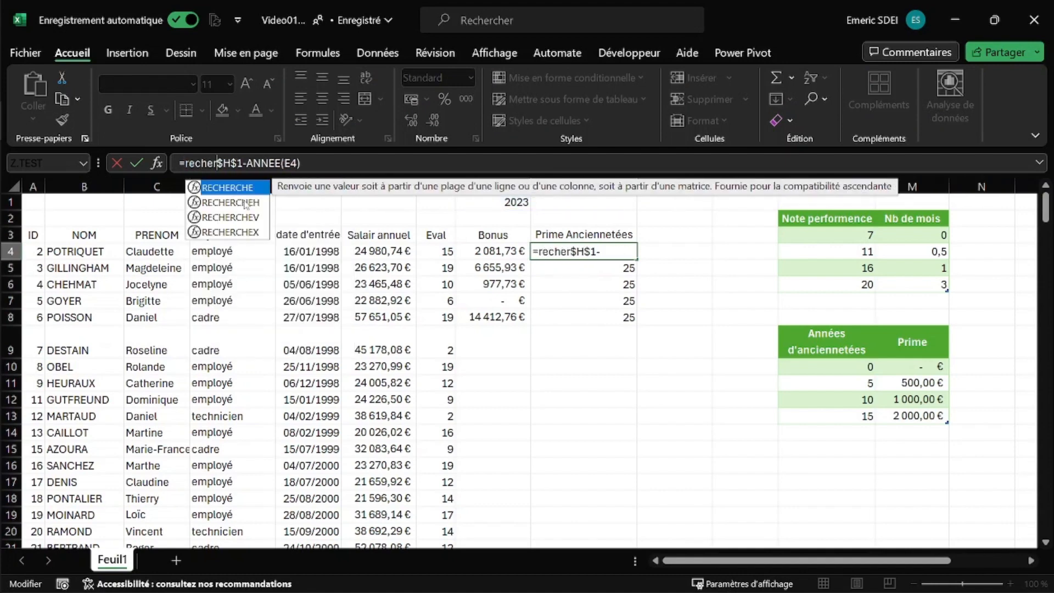
key("Down")
key("Down")
key("Down")
key("Tab")
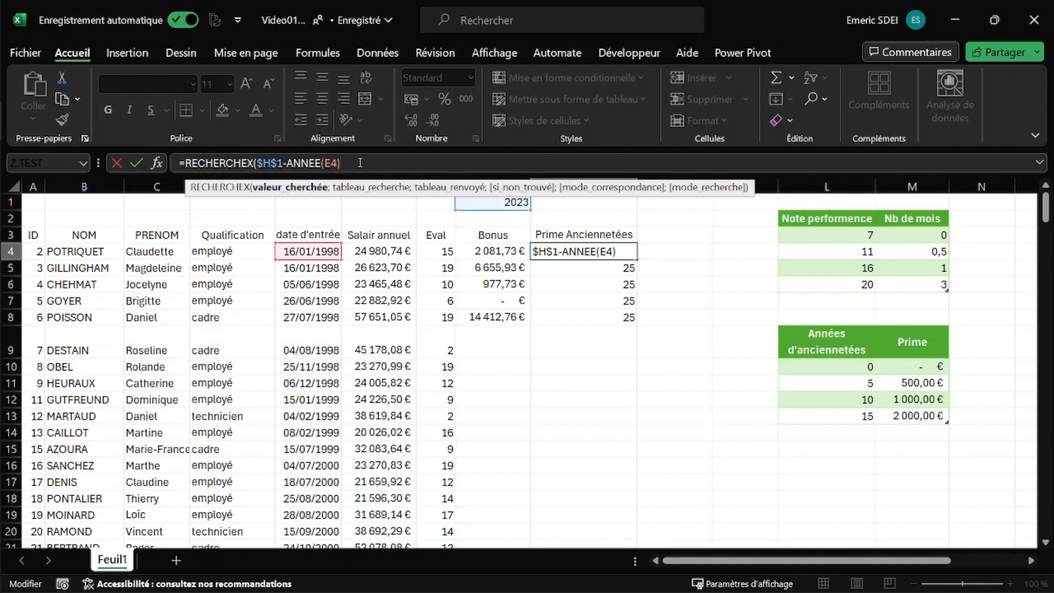
- Add the Années d'anciennetées column as the lookup array and Tableau2[Prime] as the return array in the I4 formula
type(";")
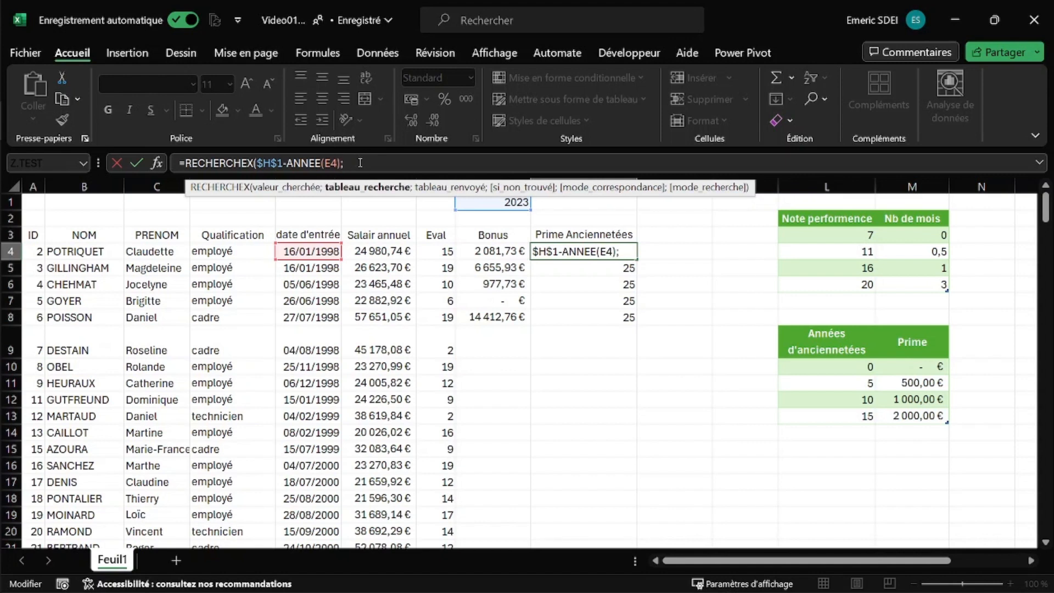
left_click(833, 326)
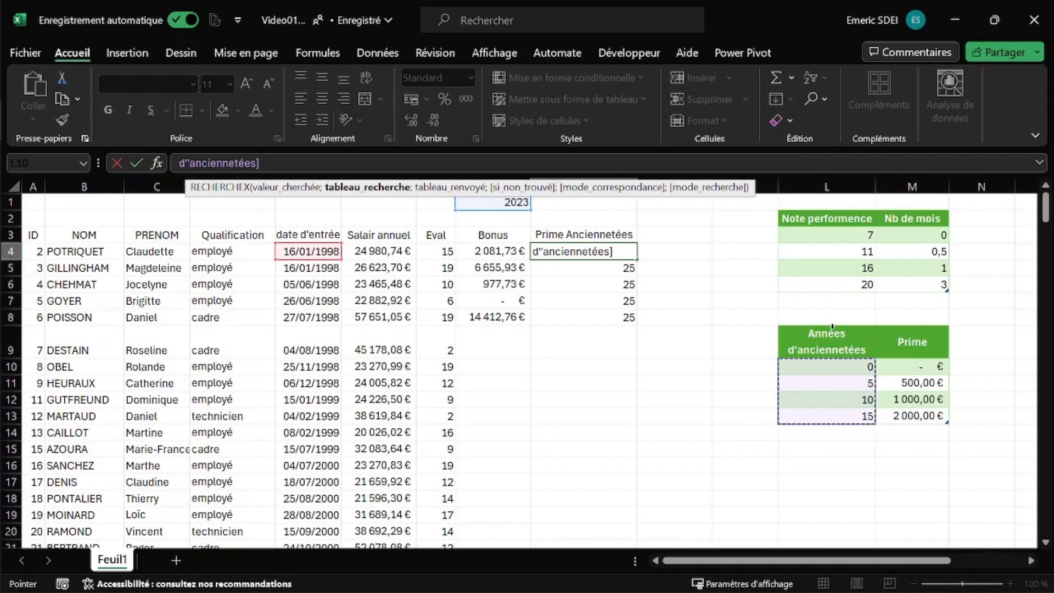
type(";")
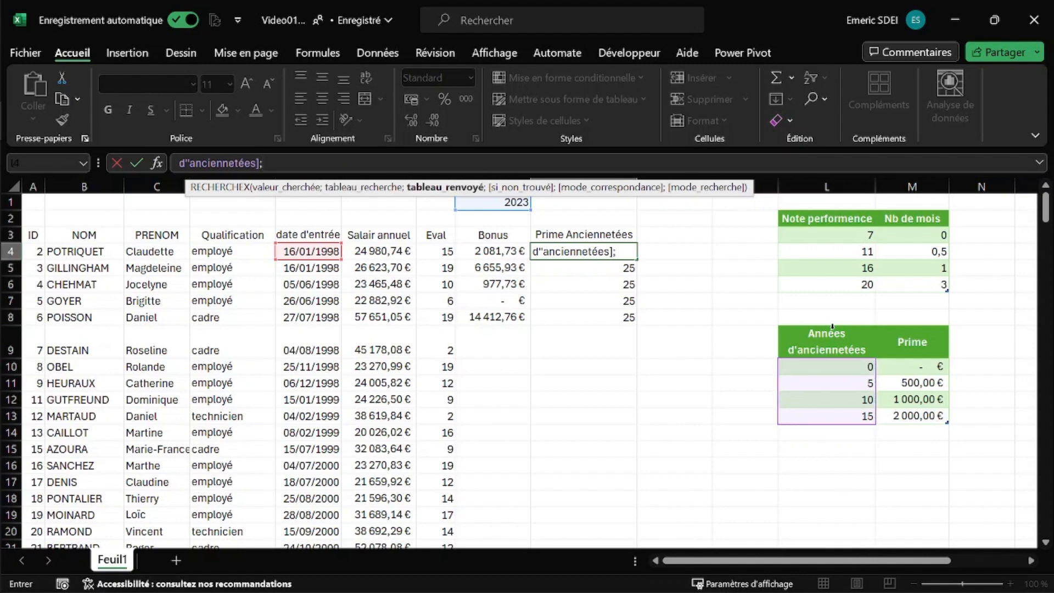
left_click(916, 328)
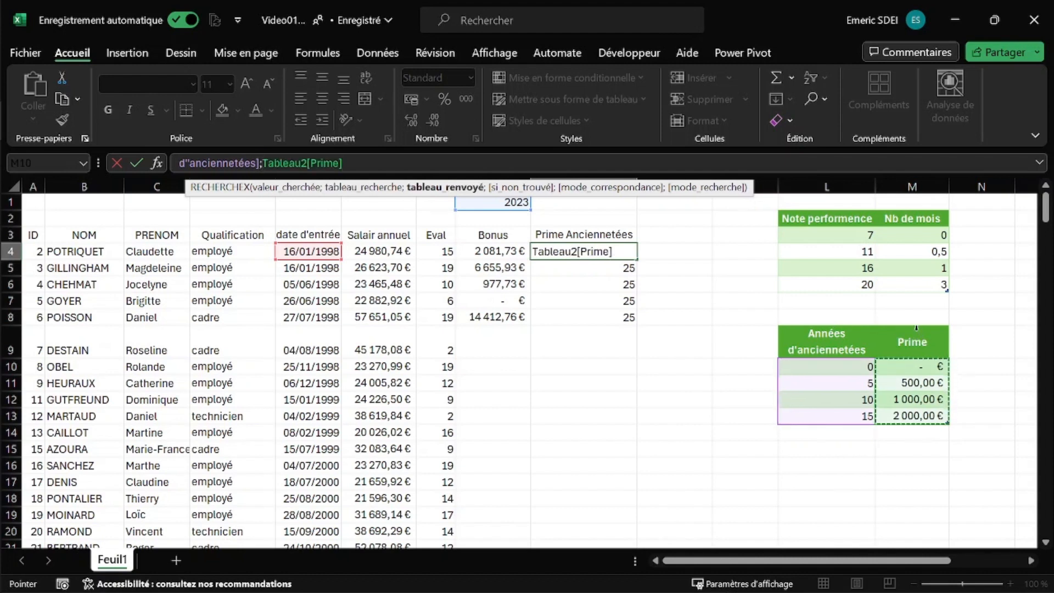
type(";")
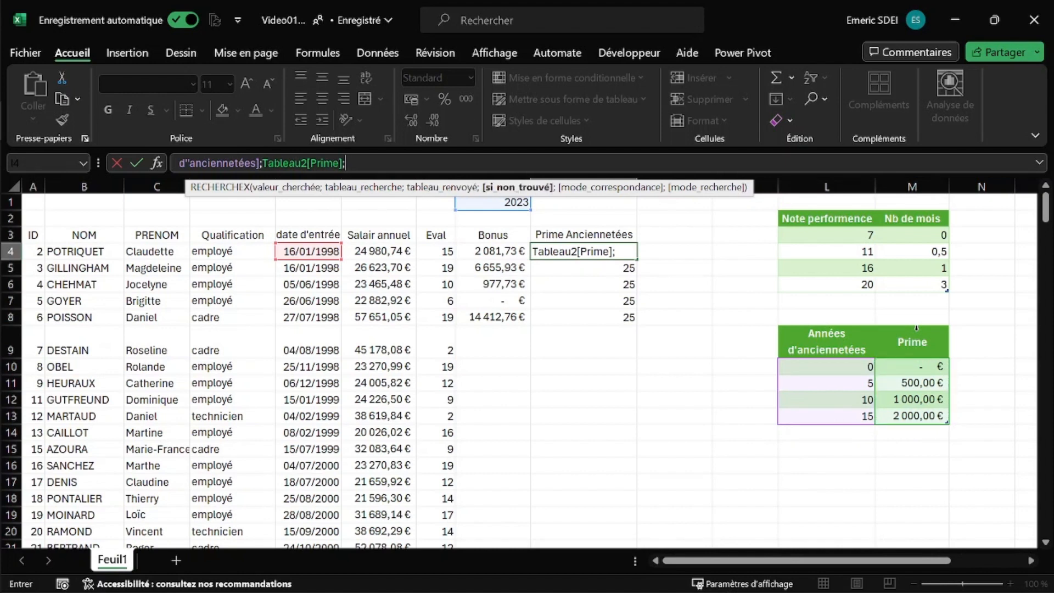
- Leave the not-found argument empty, set the match mode to -1, and complete the RECHERCHEX formula in I4
type(";")
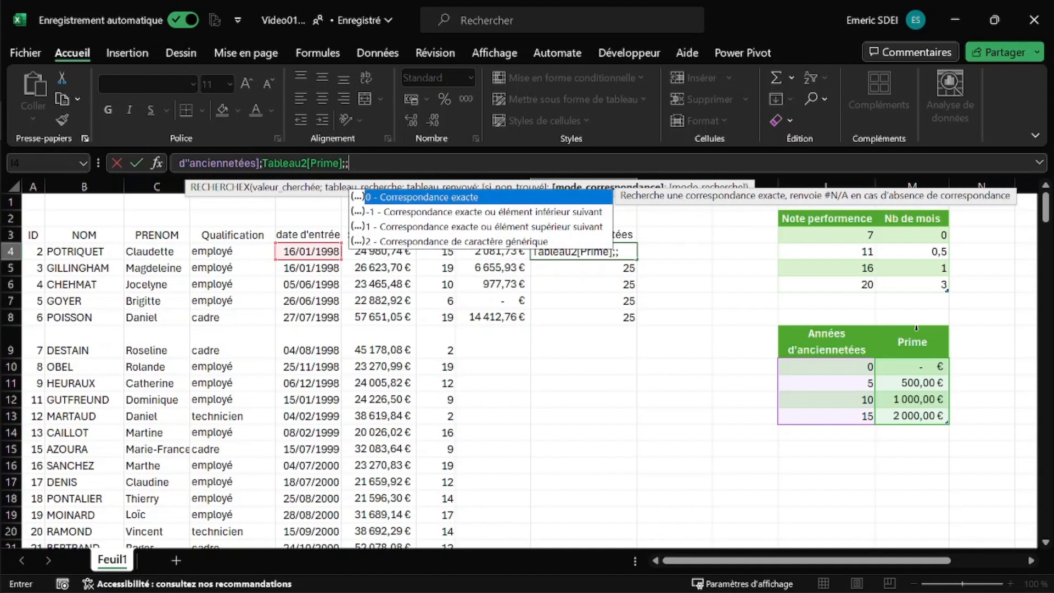
key("Down")
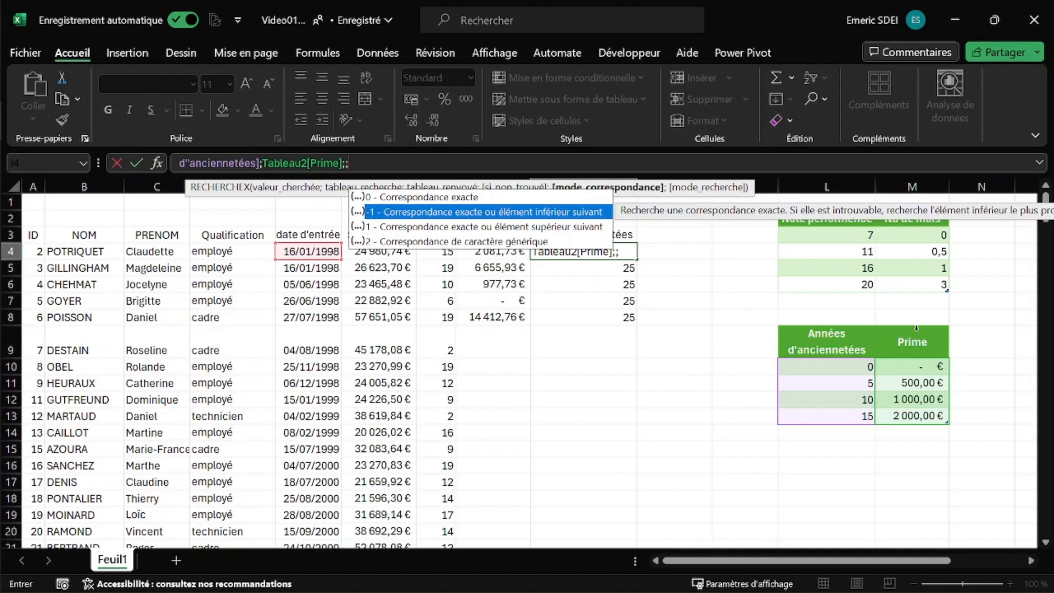
type("-1")
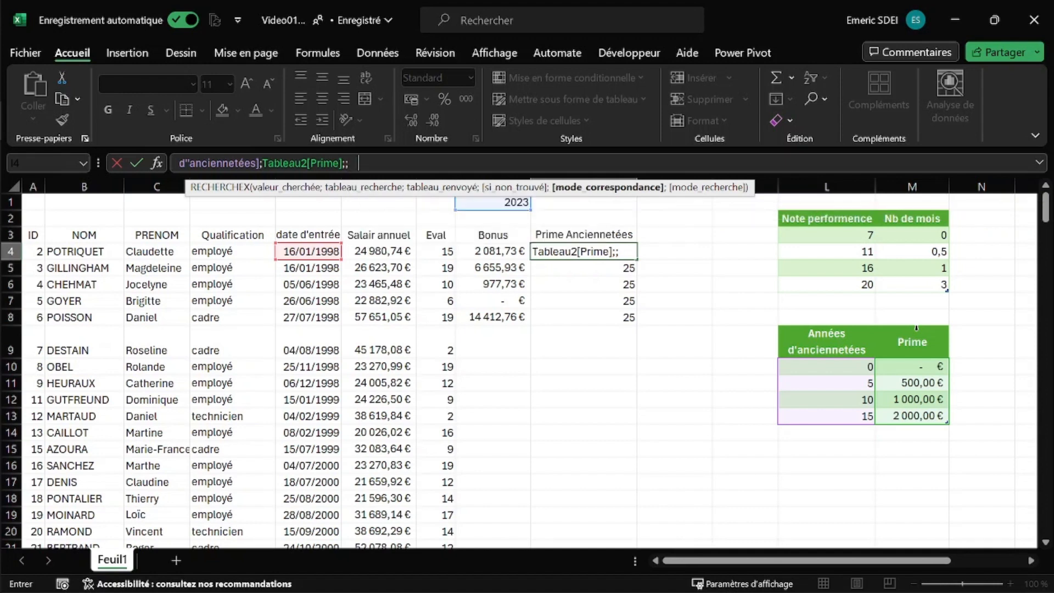
type(")")
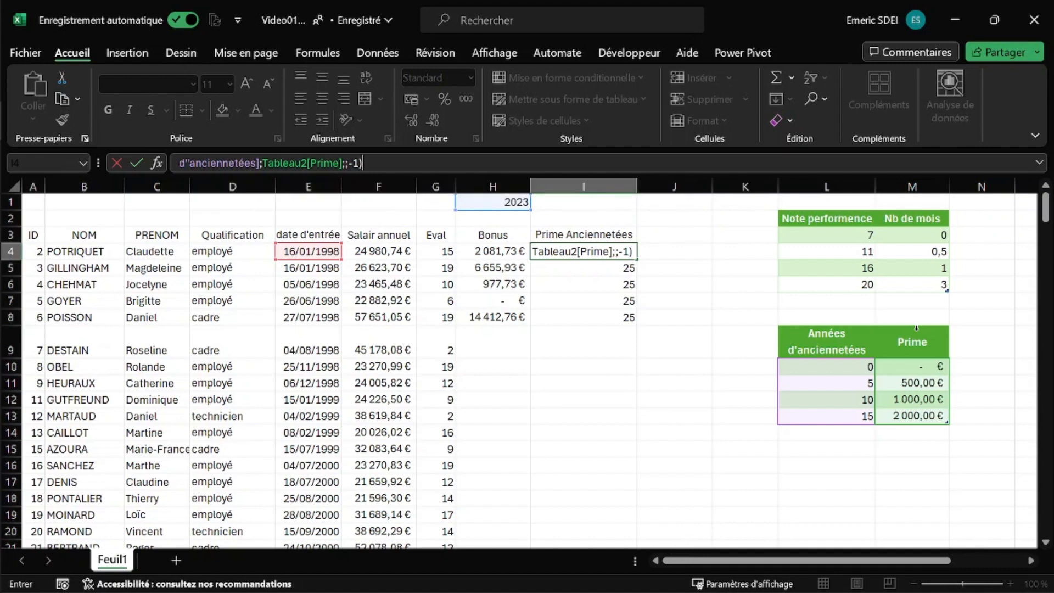
key("Return")
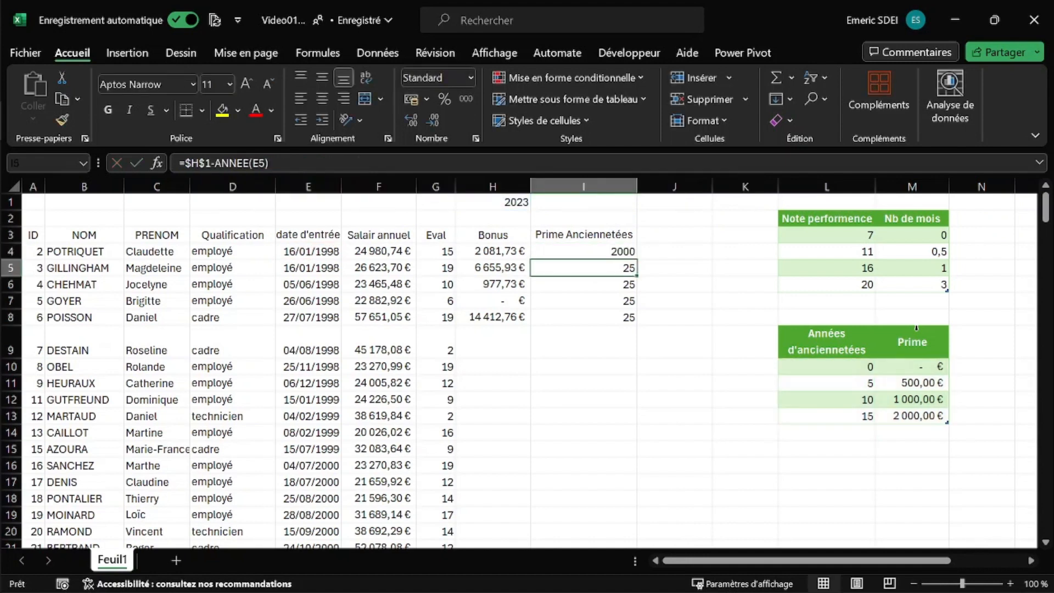
key("Up")
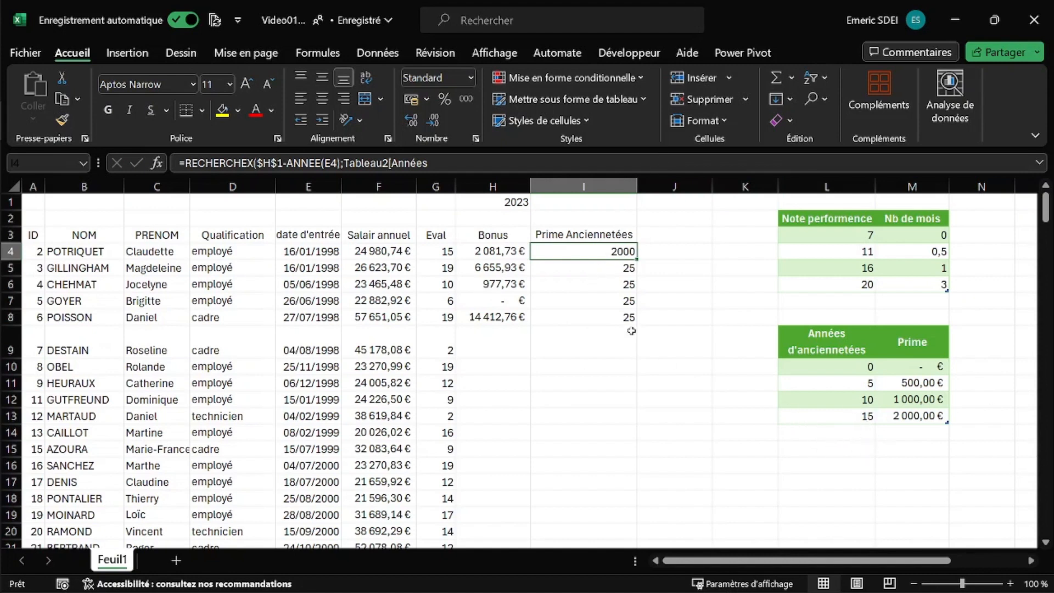
- Copy the RECHERCHEX seniority bonus formula from I4 down to I8
left_click_drag(635, 260, 636, 325)
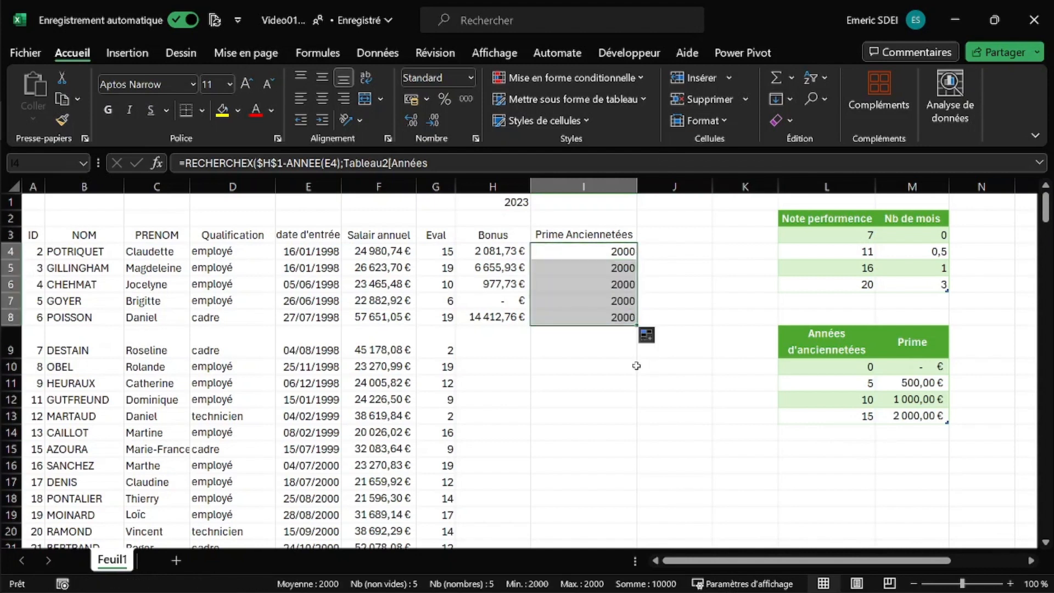
- Copy the seniority bonus formula from I4 into I189 to test it on a 2018 entry date
left_click(612, 255)
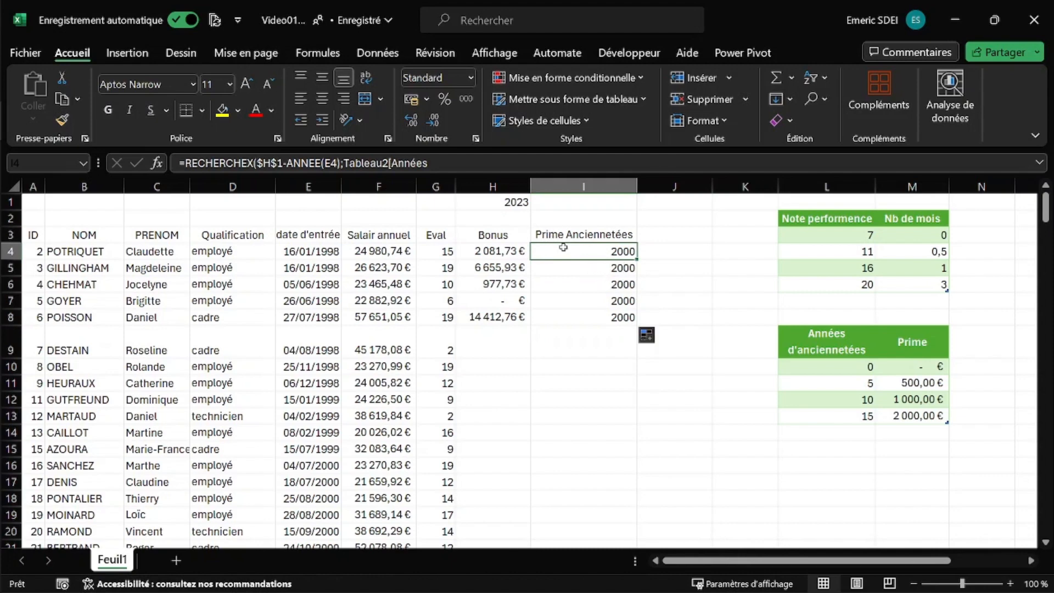
key("ctrl+c")
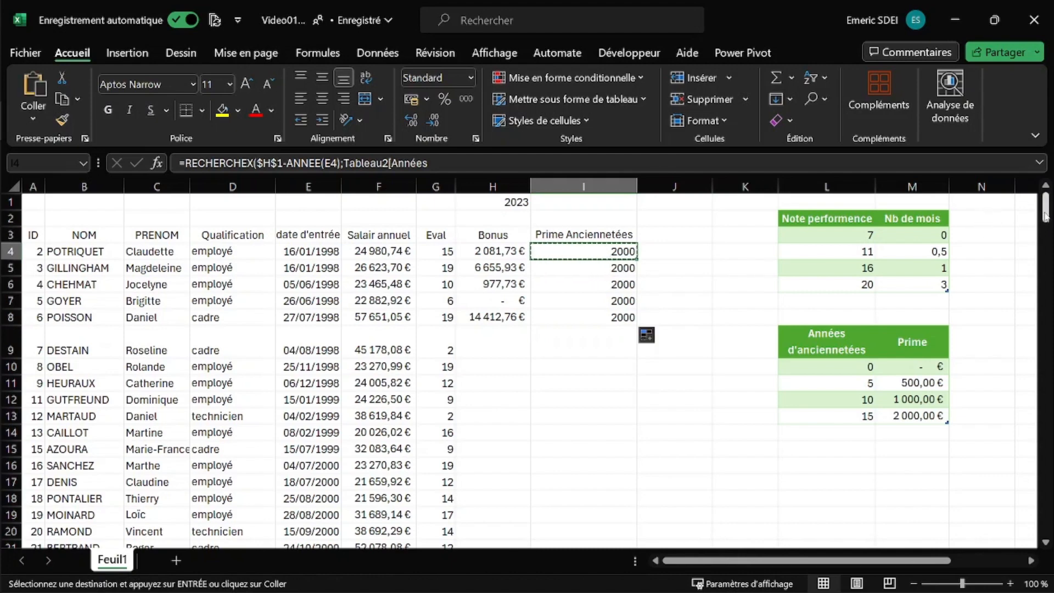
left_click_drag(1044, 216, 1041, 477)
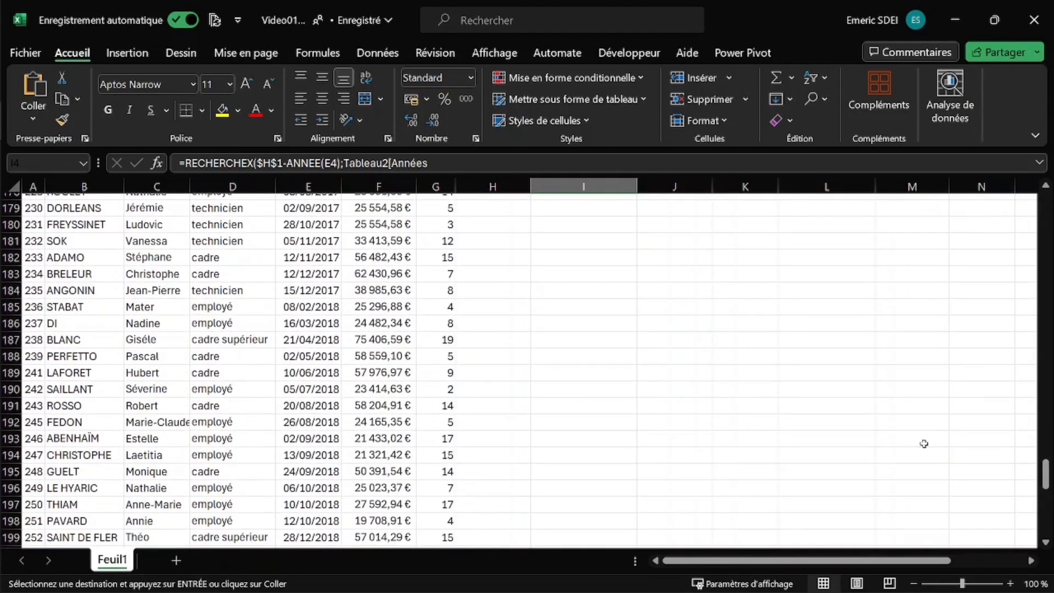
left_click(558, 376)
key("ctrl+v")
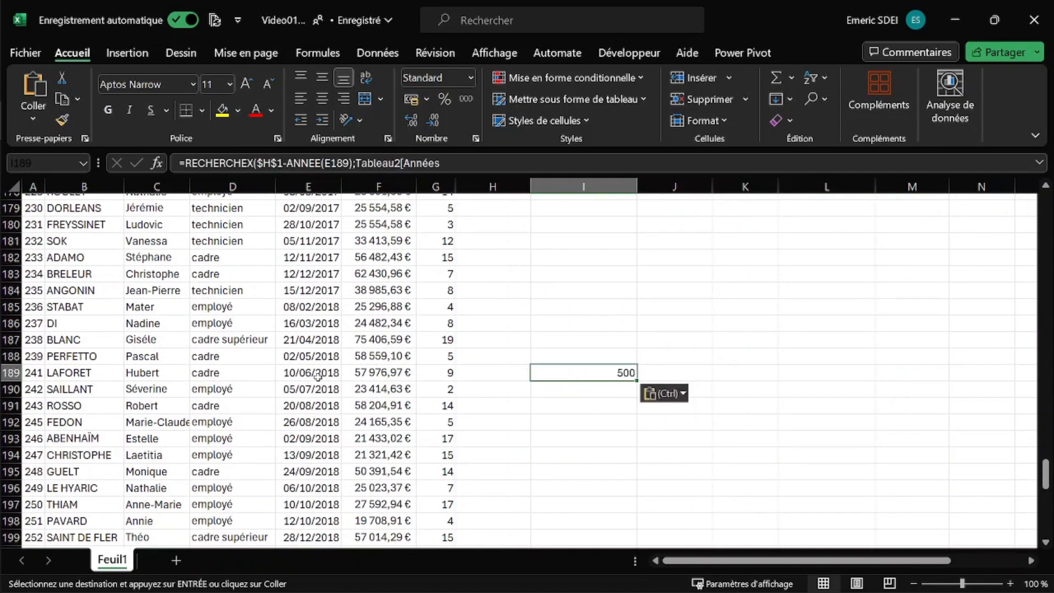
- Inspect the $H$1-ANNEE(E189) lookup value in the I189 formula and clear the test cell
left_click(256, 163)
left_click_drag(256, 163, 352, 163)
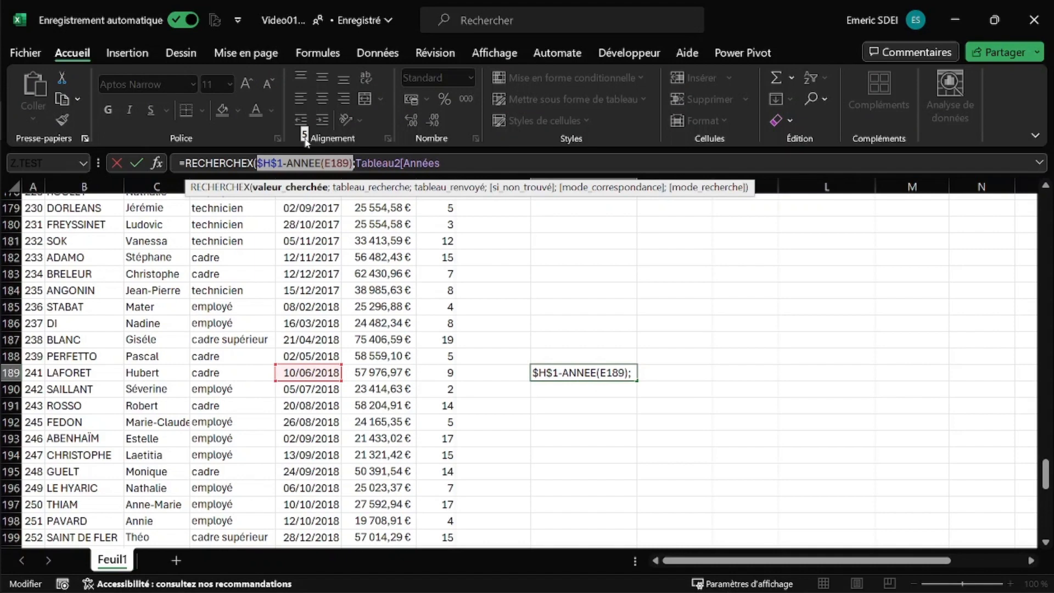
key("ctrl+Return")
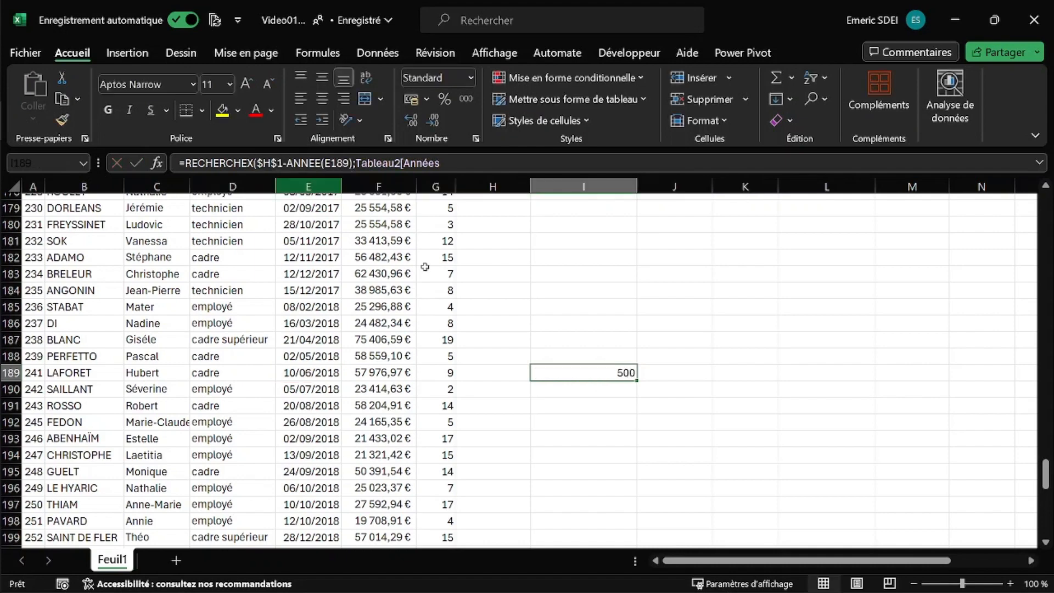
key("Delete")
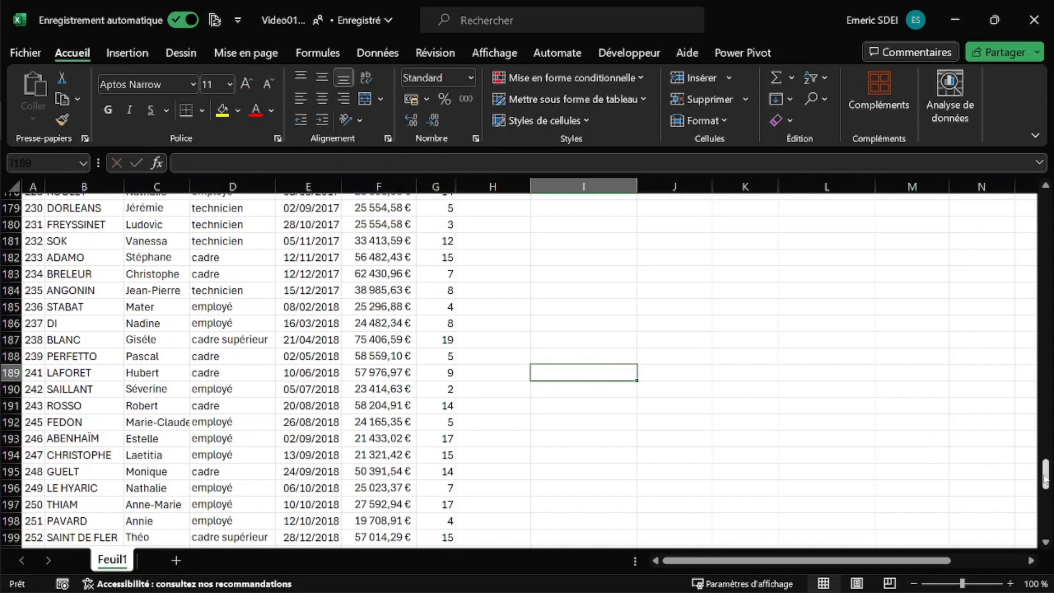
- Copy the Bonus and Prime Anciennetées formulas from H8:I8 down to the last employee row
left_click_drag(1046, 475, 1012, 208)
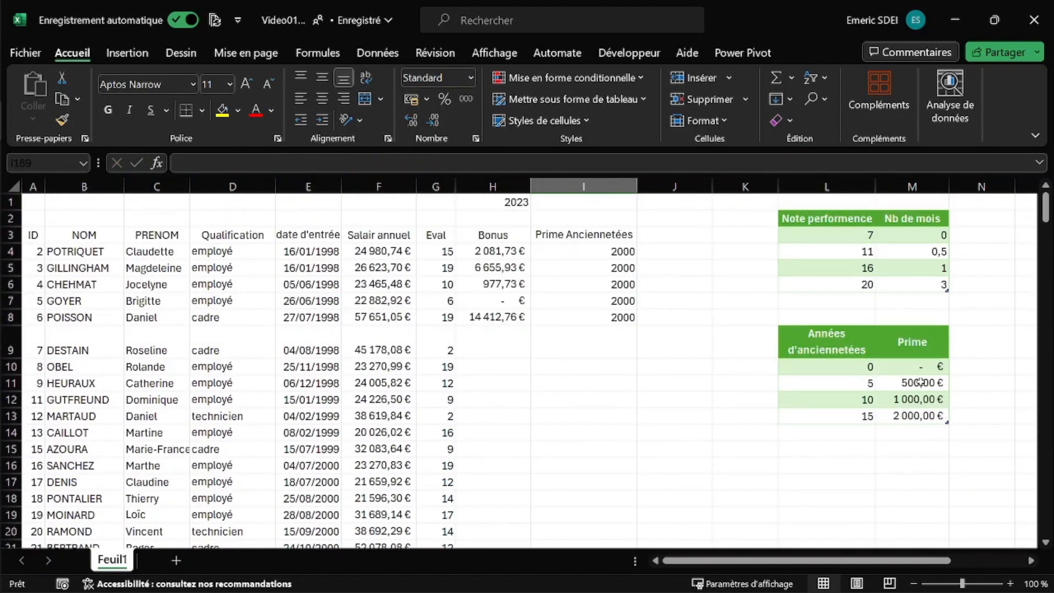
left_click_drag(499, 317, 590, 318)
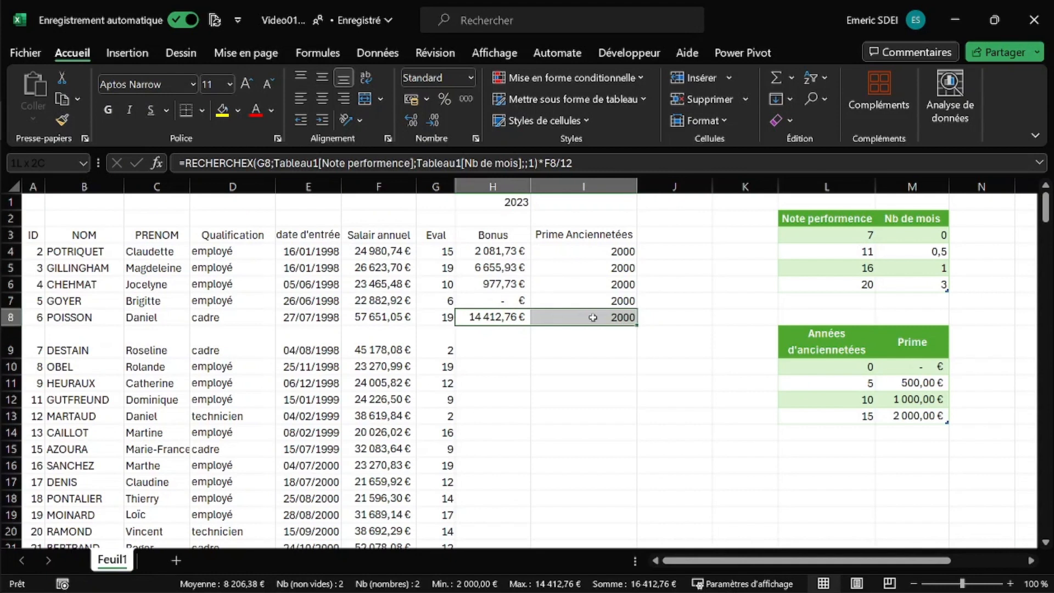
double_click(636, 328)
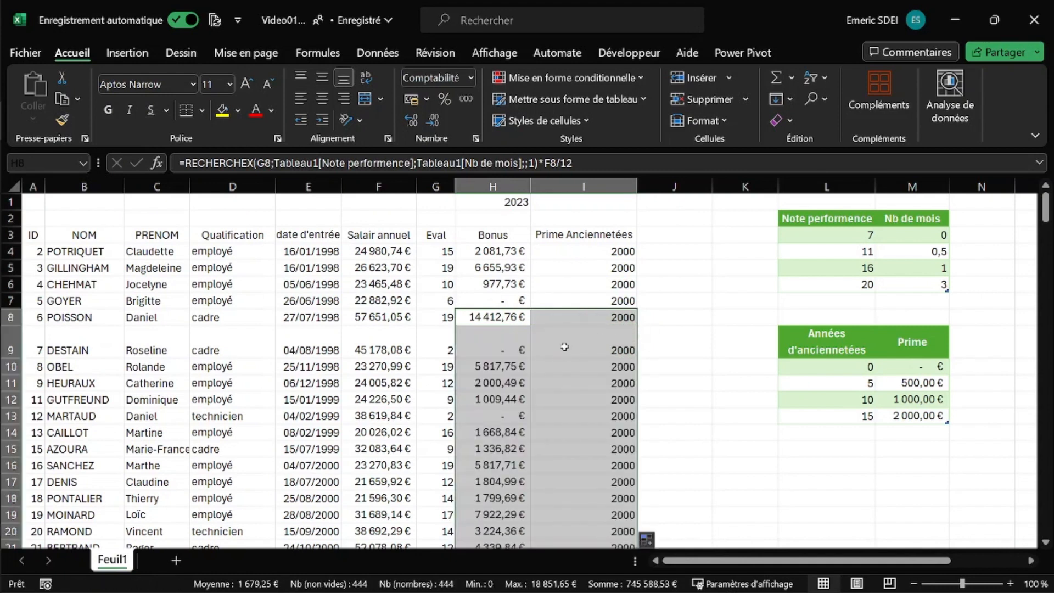
- Examine the filled Bonus and Prime Anciennetées columns from row 4 down to the last employee in row 229
left_click(564, 347)
left_click_drag(594, 252, 592, 411)
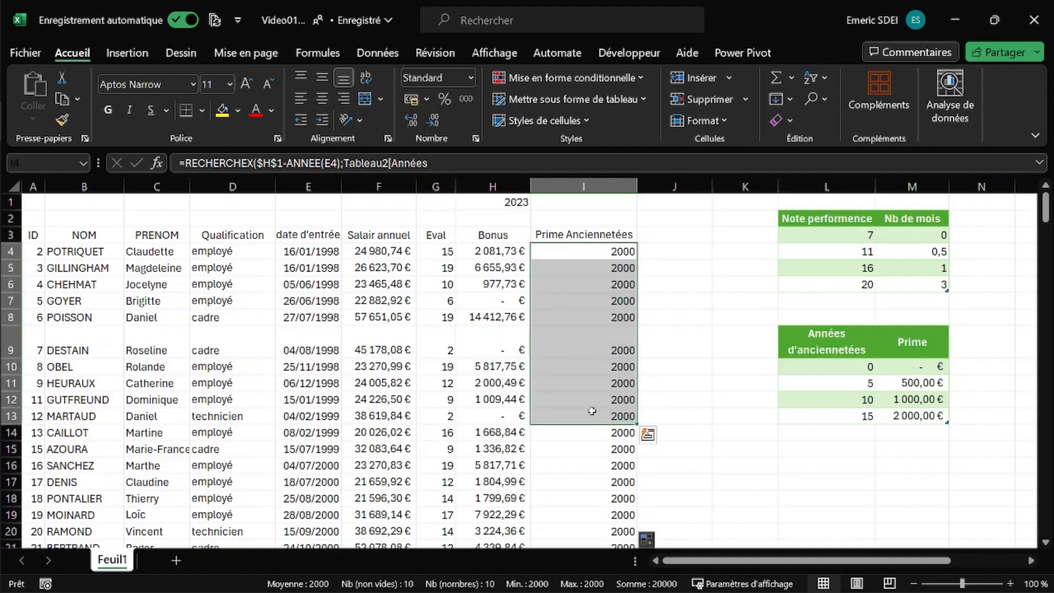
left_click(493, 251)
left_click_drag(493, 251, 494, 284)
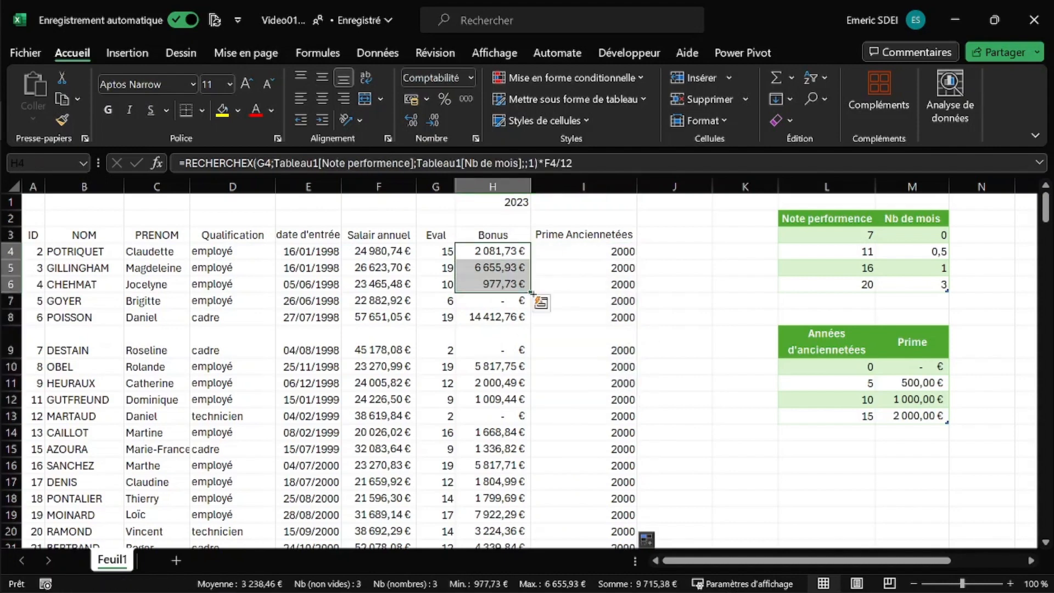
scroll(588, 269, "down", 3)
scroll(589, 269, "up", 3)
left_click(588, 267)
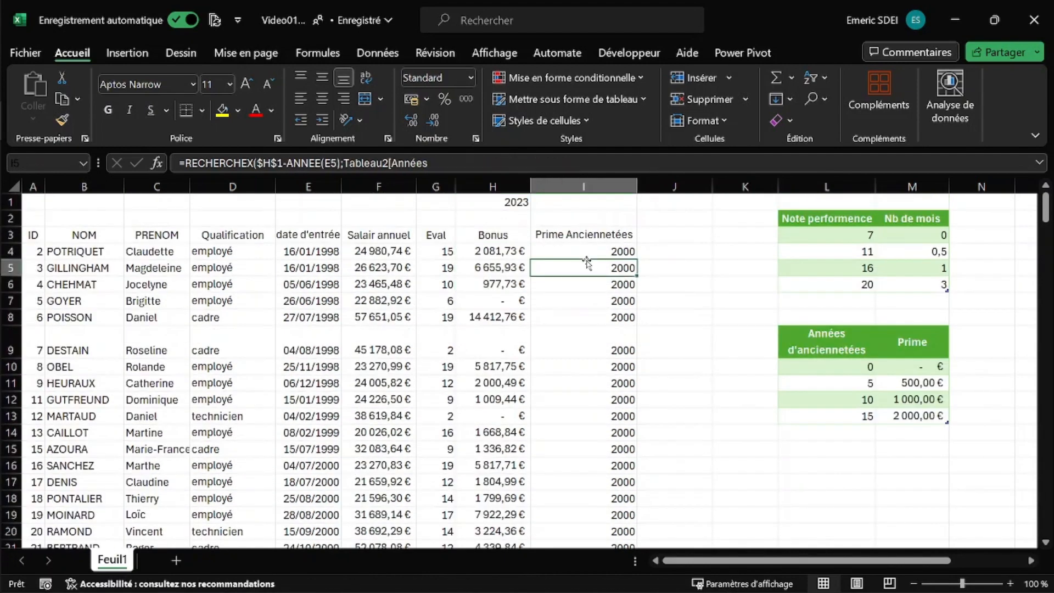
scroll(589, 321, "down", 10)
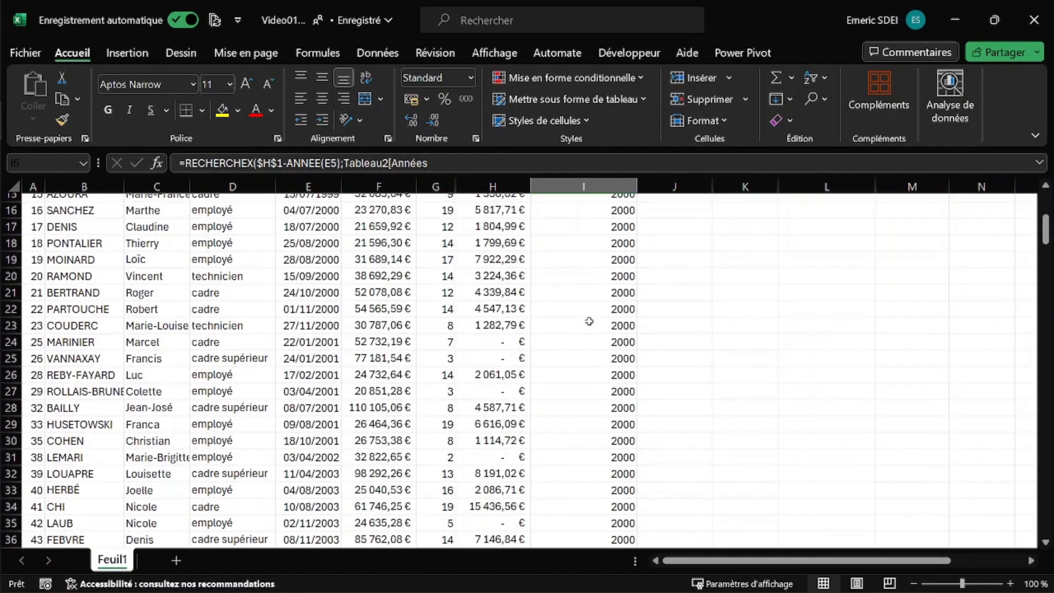
left_click_drag(1044, 258, 1041, 538)
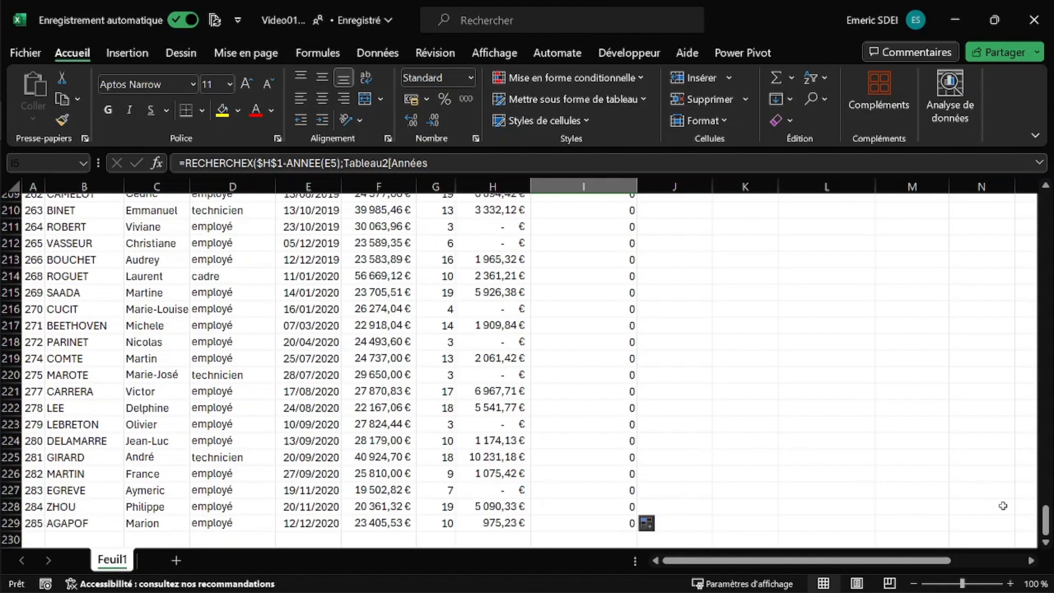
- Add the bonus and the seniority bonus in J4 with the formula =H4+I4
left_click_drag(1044, 522, 1044, 203)
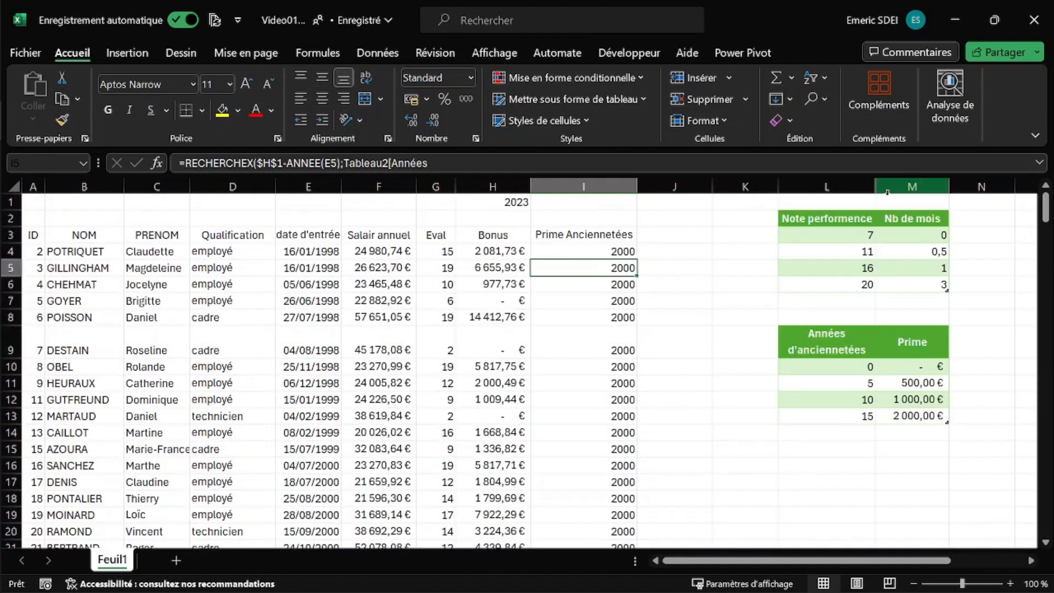
left_click(670, 251)
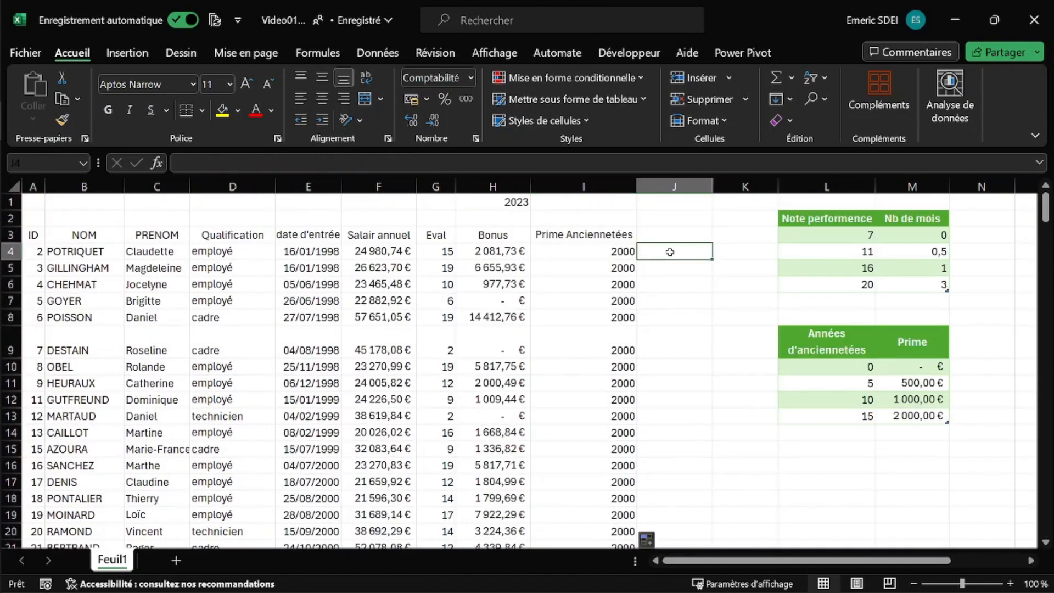
type("=")
left_click(499, 251)
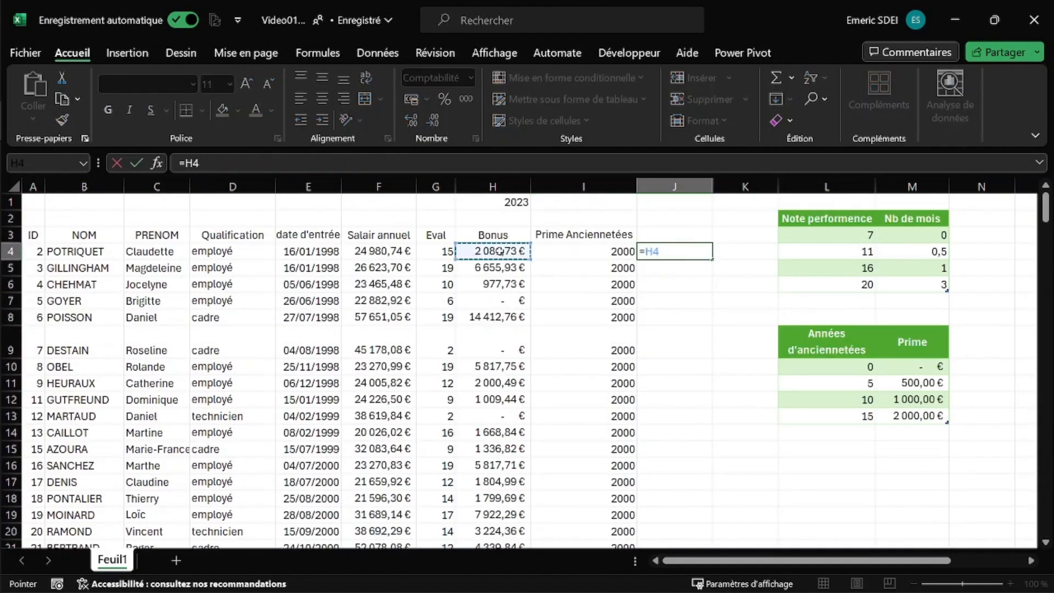
type("+")
left_click(604, 251)
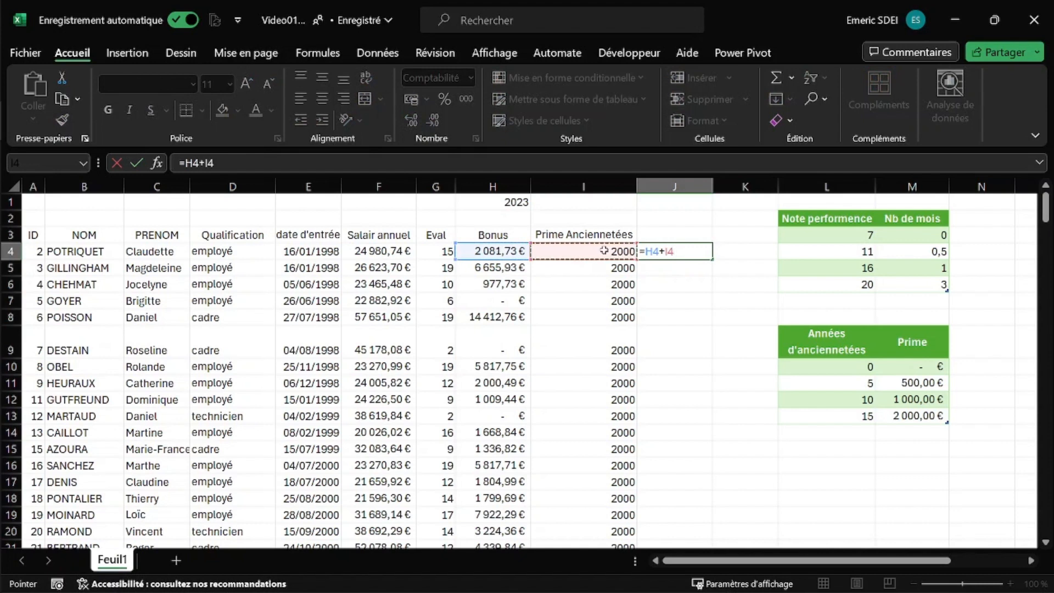
key("Return")
- Enter the heading Montant total in J3 and copy the J4 sum down to all employee rows
left_click(665, 236)
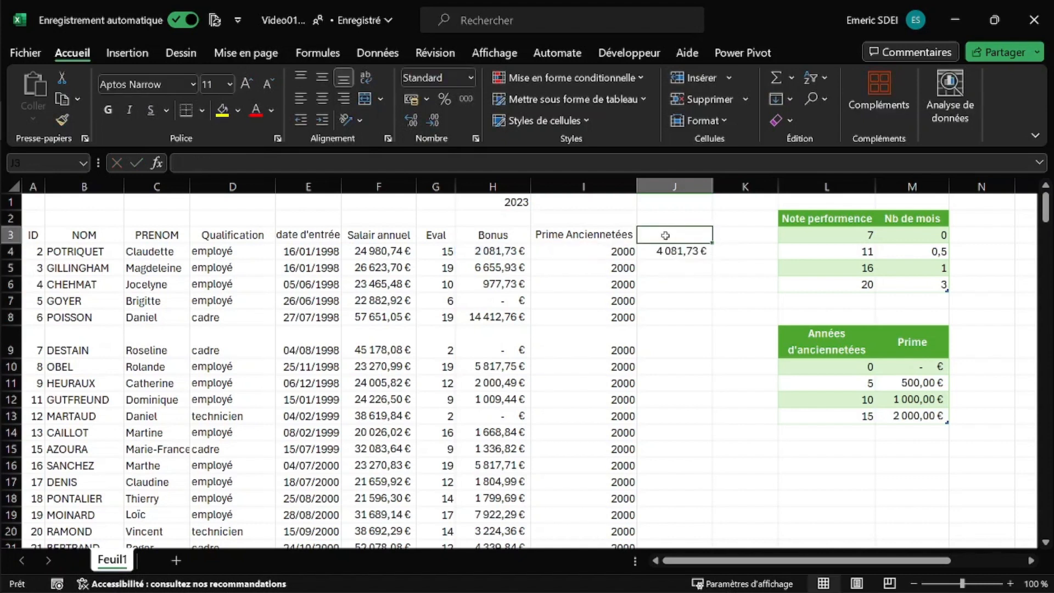
type("Montant total")
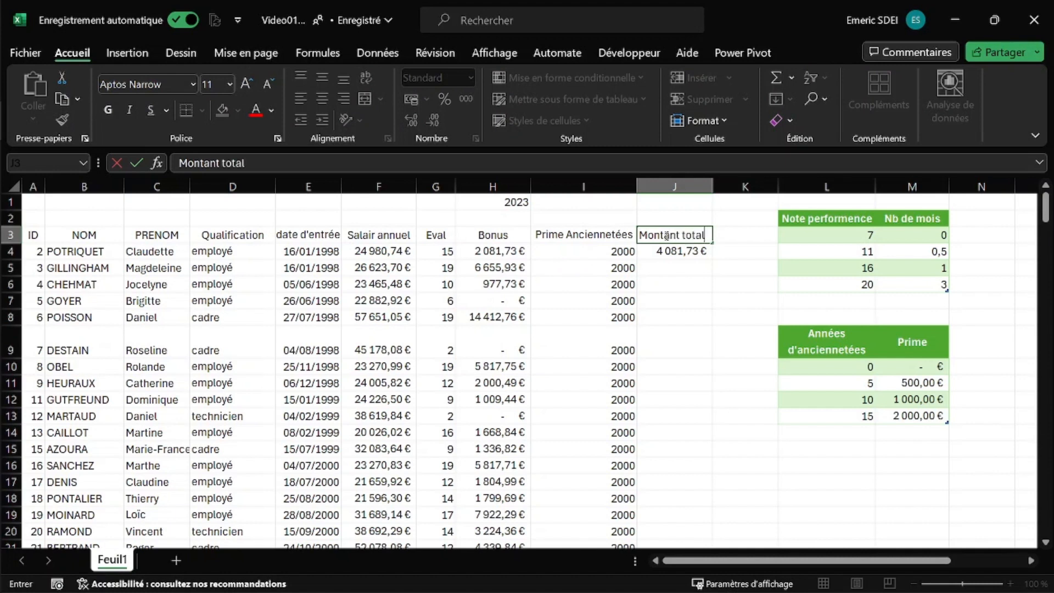
key("Return")
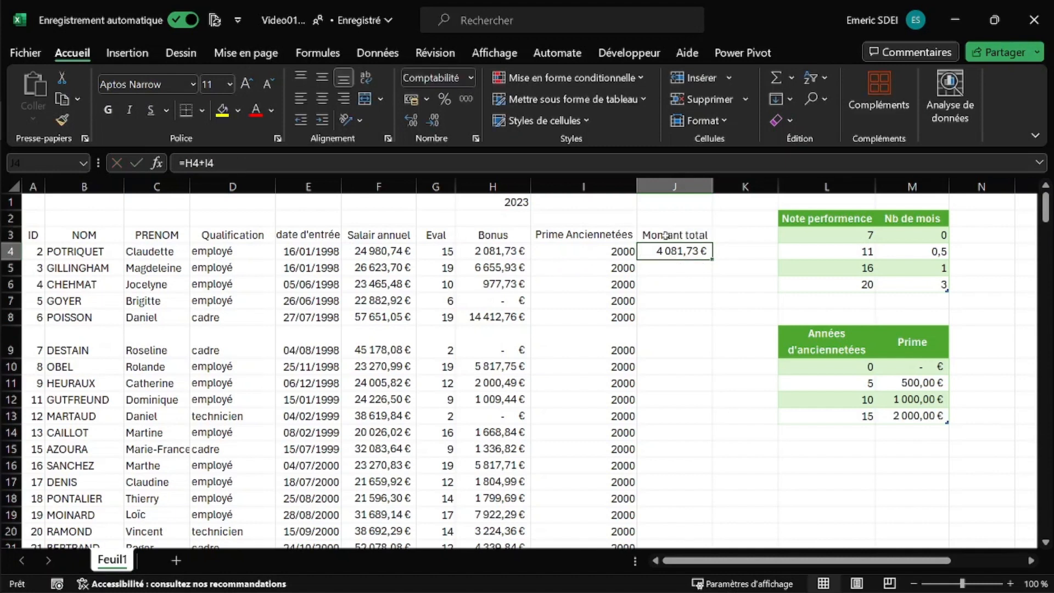
double_click(712, 259)
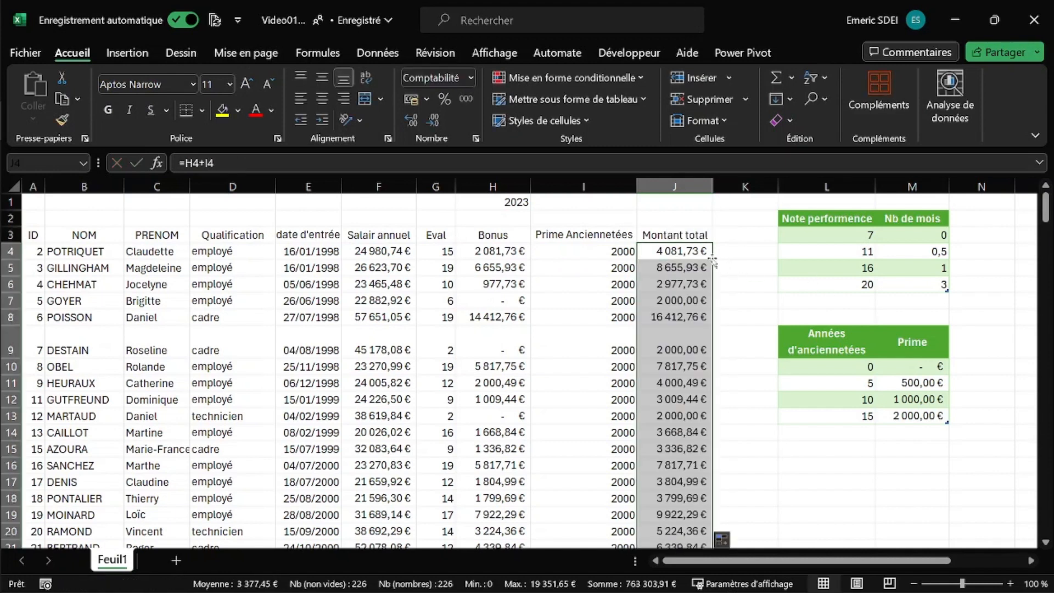
- Check the Montant total amounts in row 8 and further down the list against the salary, bonus and seniority bonus
left_click(667, 252)
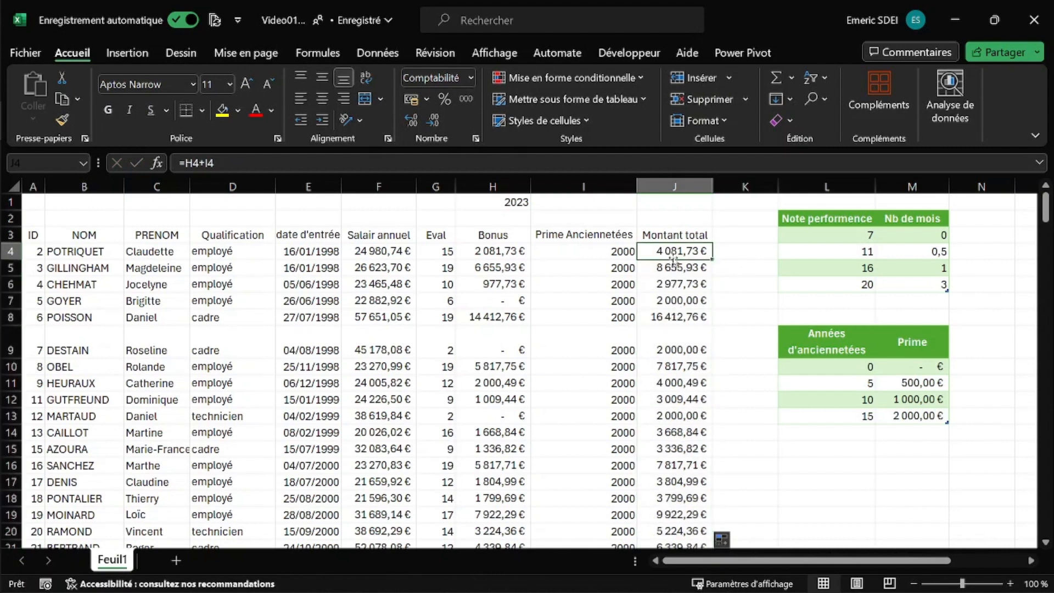
left_click_drag(677, 316, 373, 320)
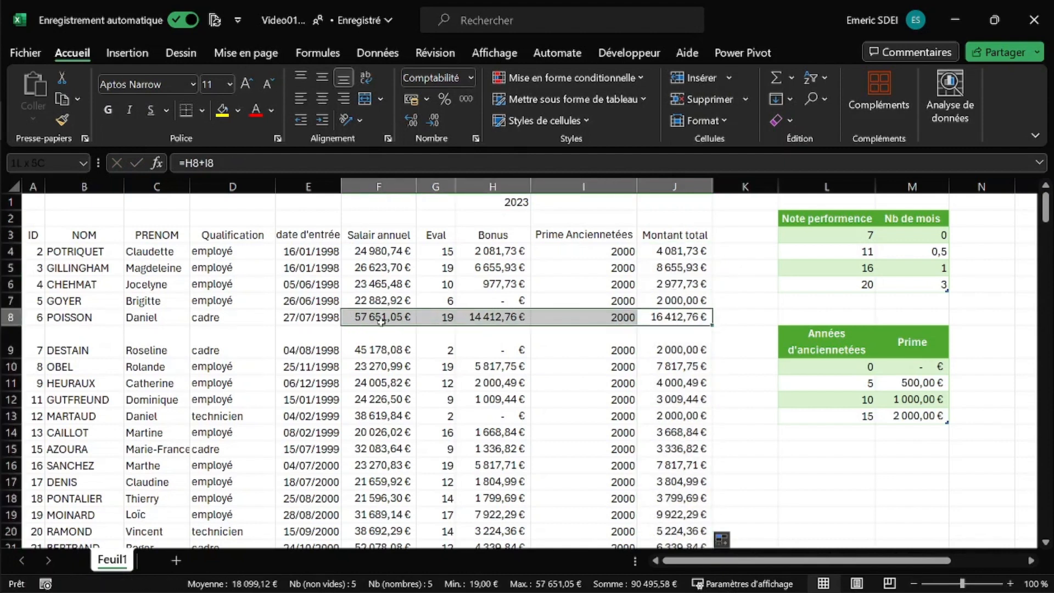
left_click(680, 318)
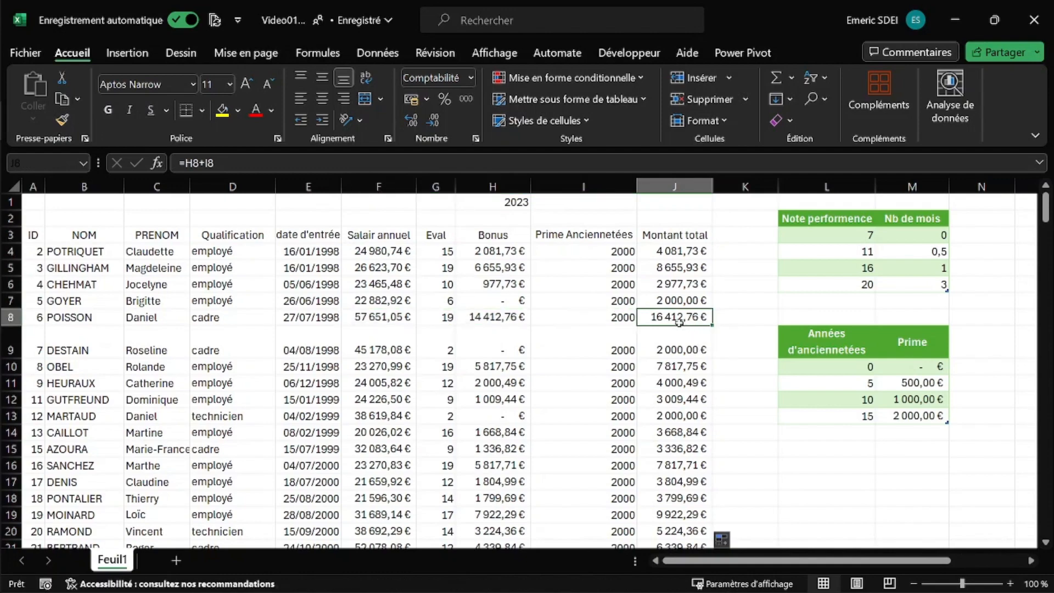
scroll(694, 365, "down", 12)
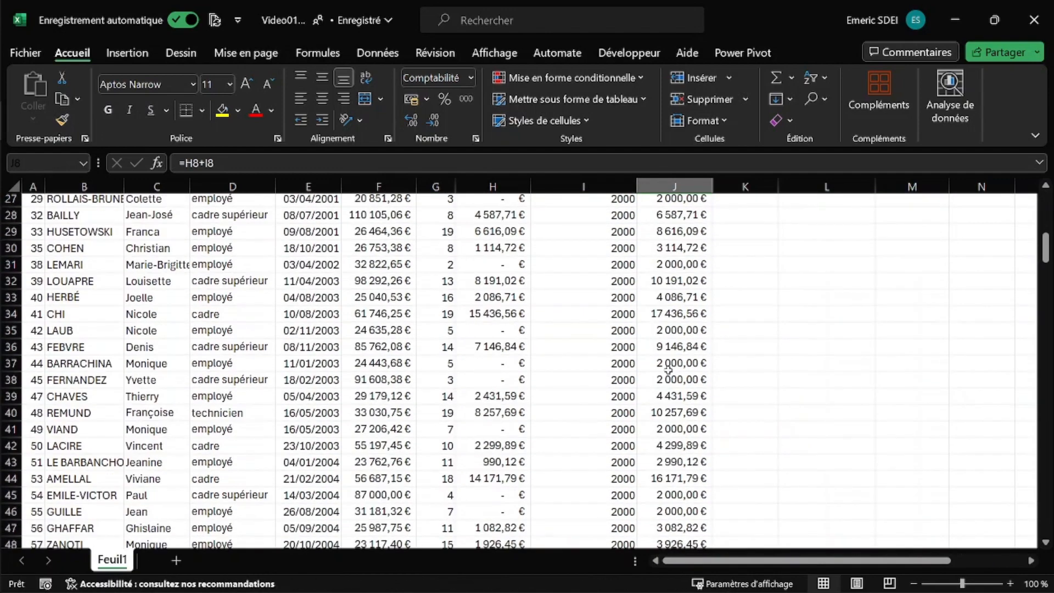
scroll(668, 368, "down", 14)
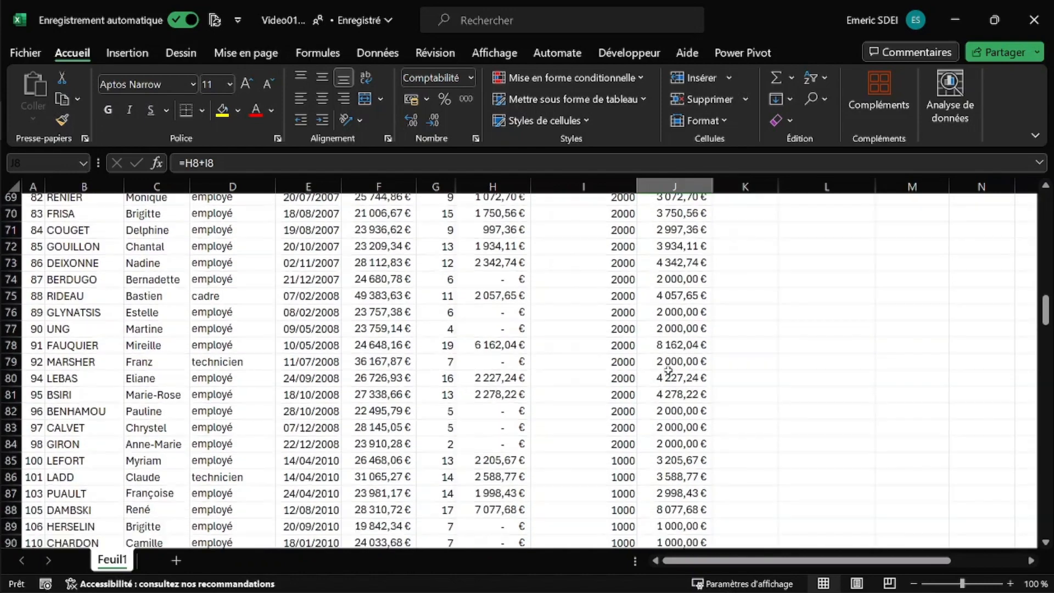
scroll(668, 367, "down", 4)
scroll(668, 368, "up", 6)
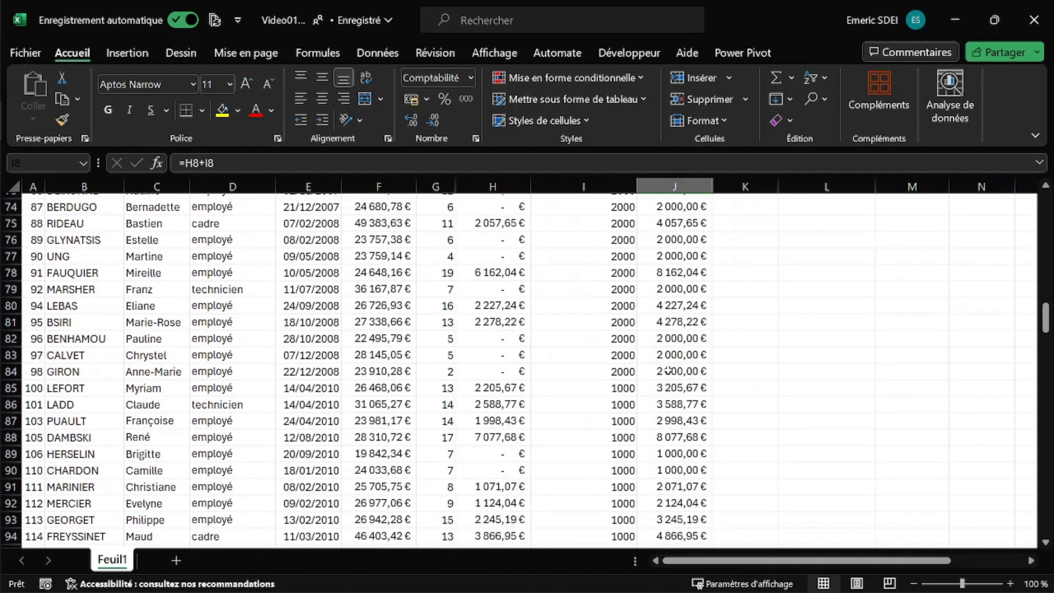